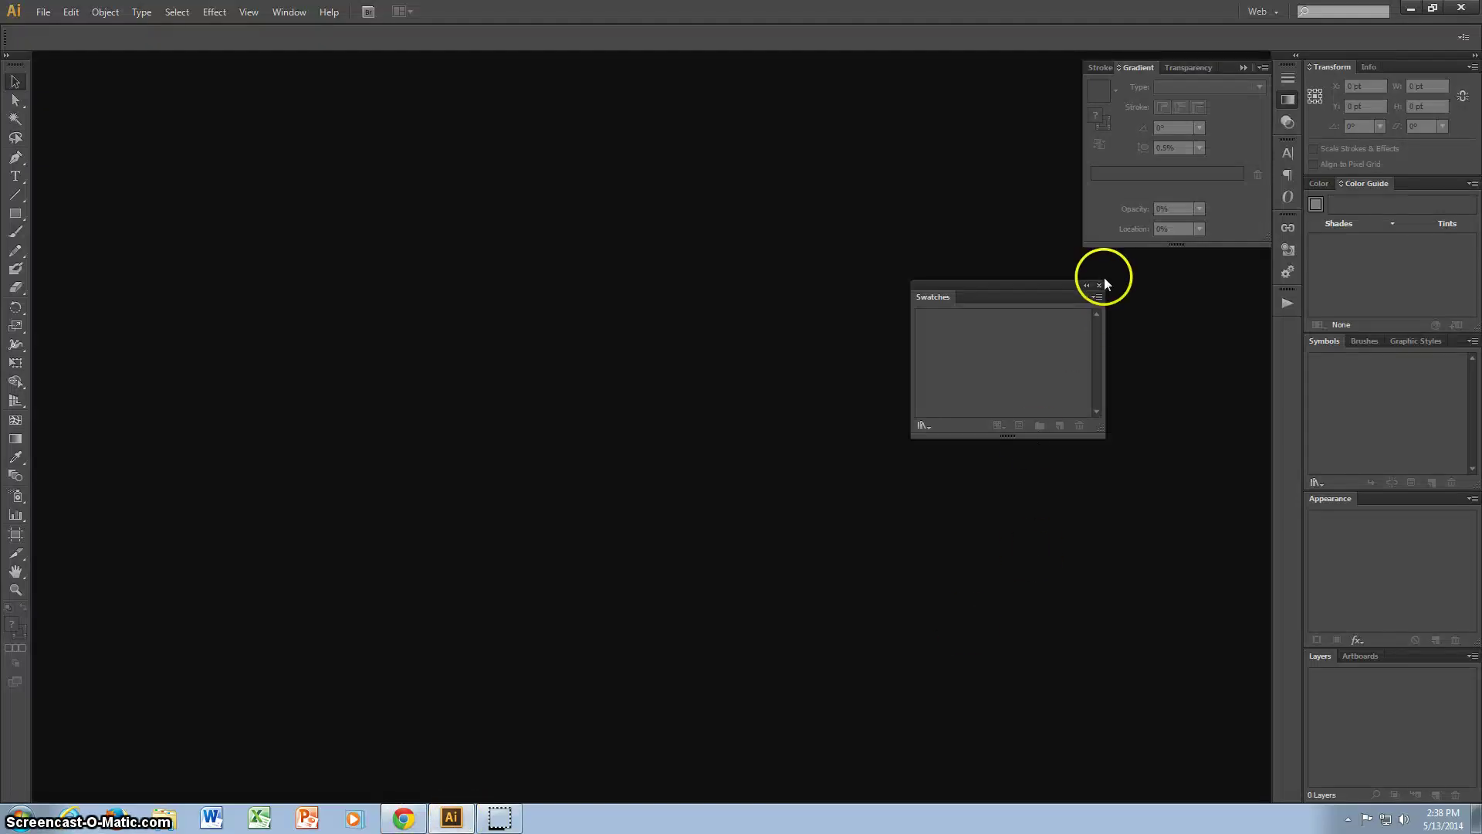
- Create a new document with the Print profile and Letter size via File > New
left_click(42, 14)
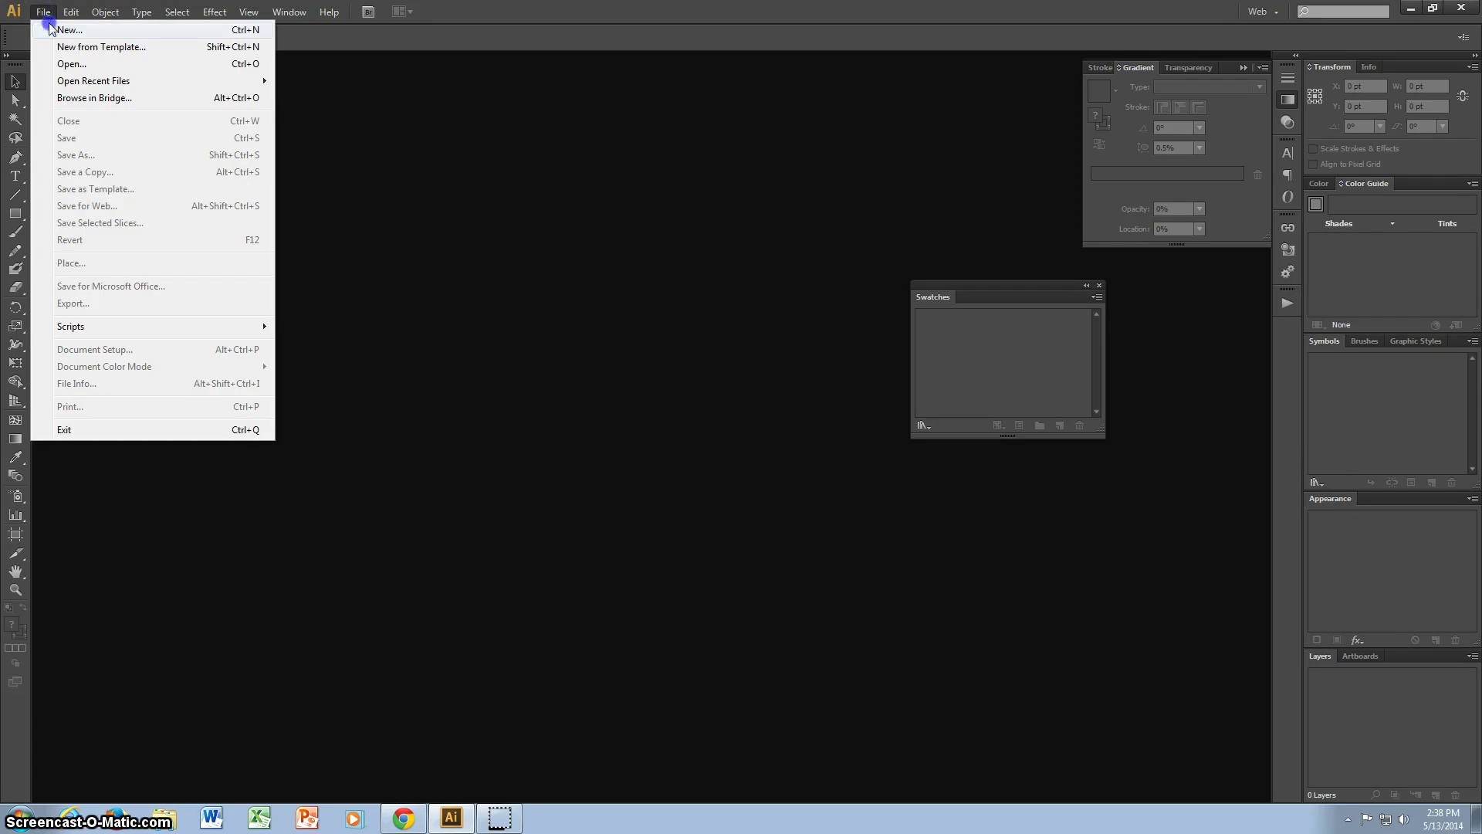
left_click(51, 28)
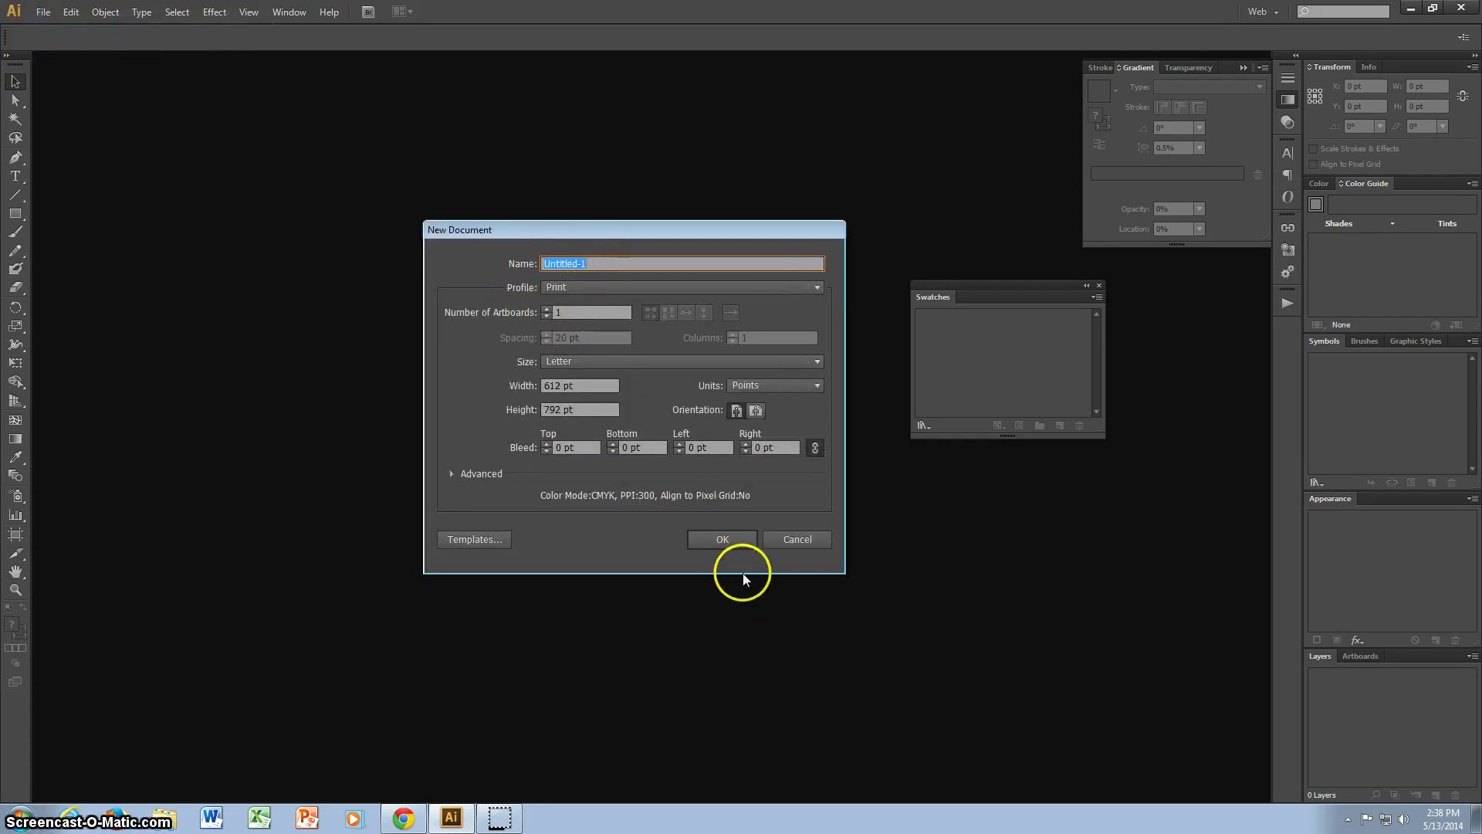
left_click(713, 541)
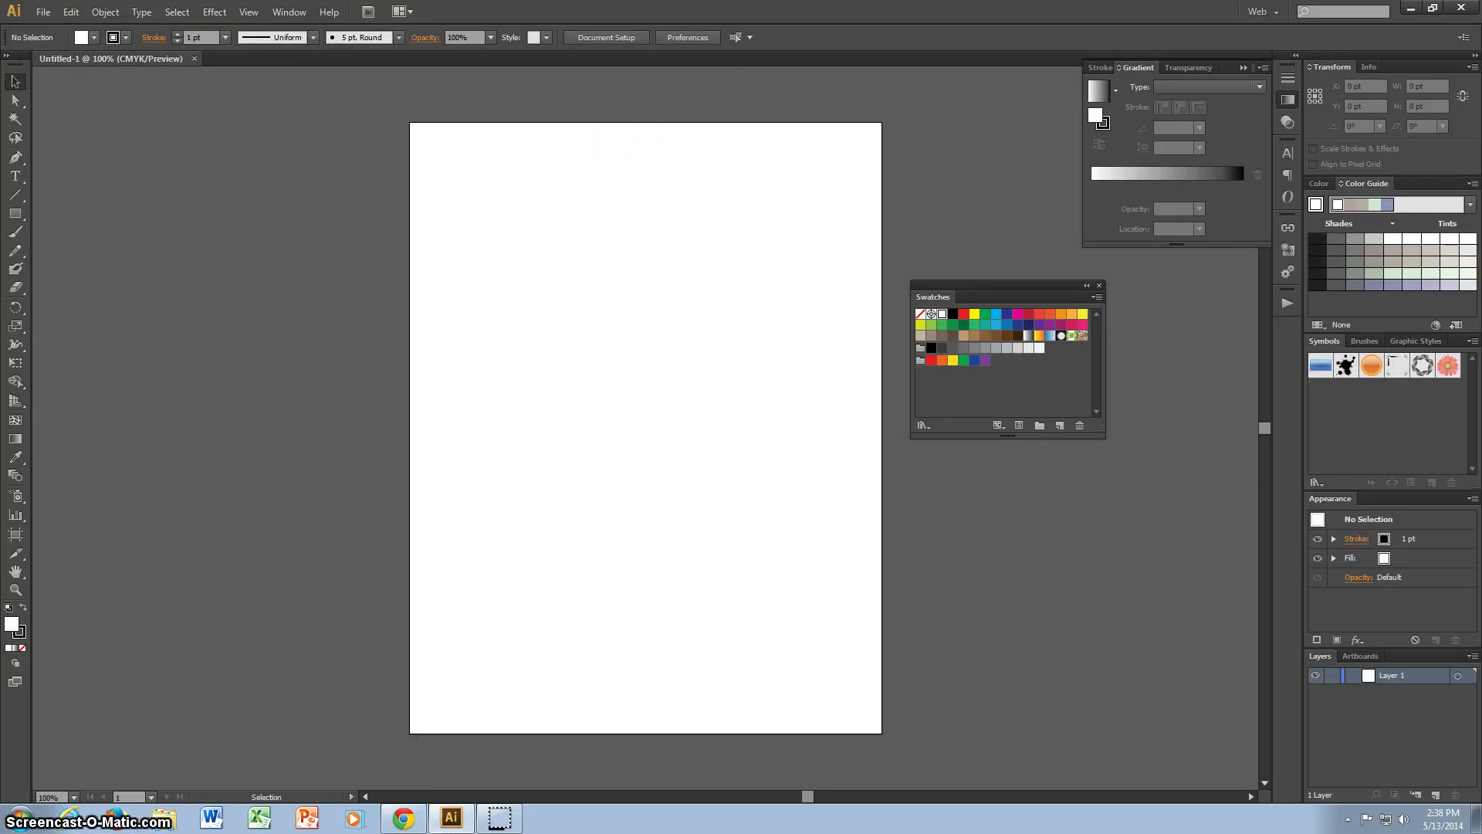
- Type 'Kylen' on the upper artboard, set it to 72 pt, and reselect it
left_click(15, 177)
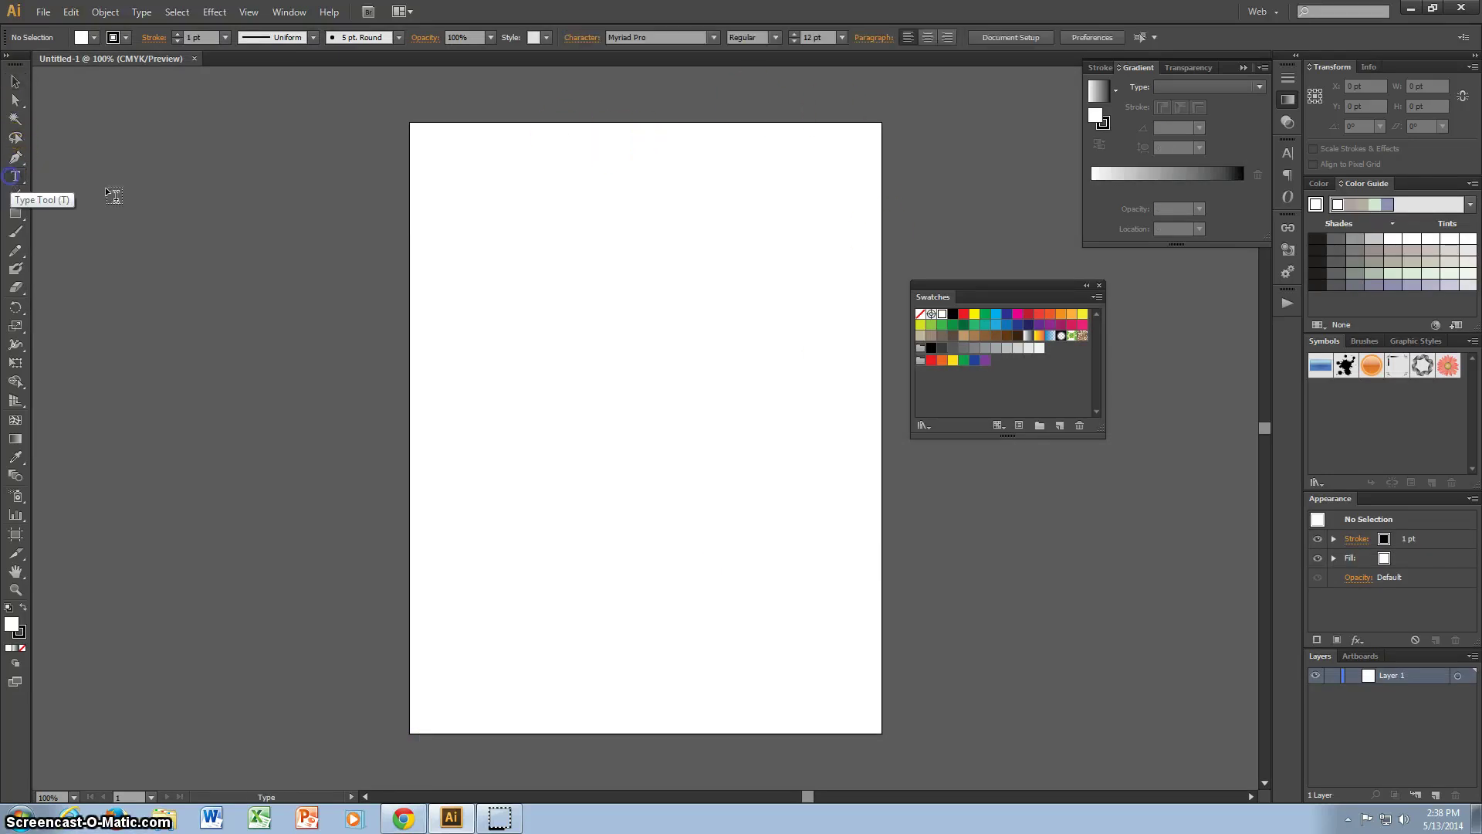
left_click(536, 304)
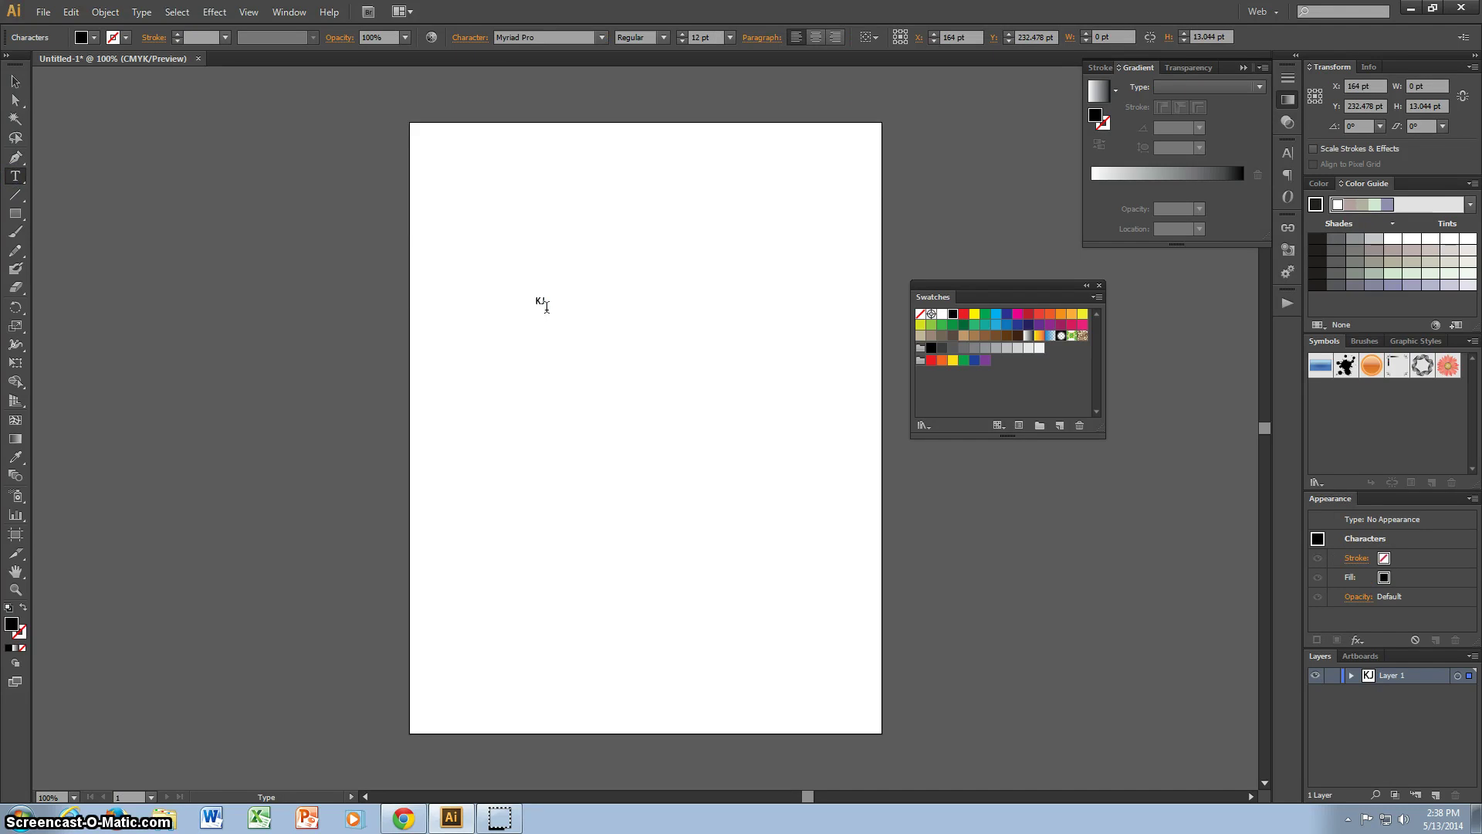
type("Kylen")
left_click_drag(576, 301, 520, 308)
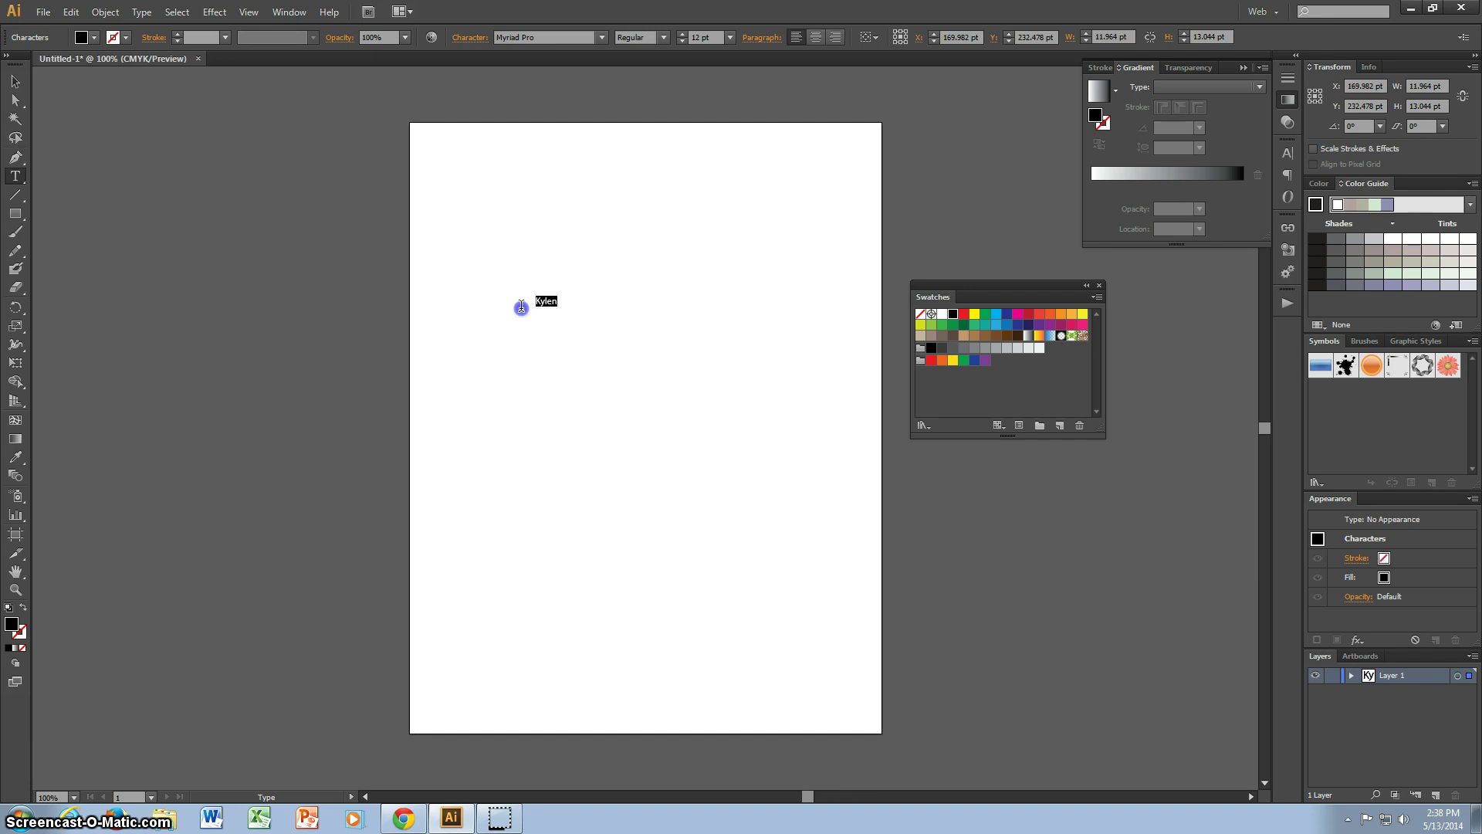
left_click(730, 38)
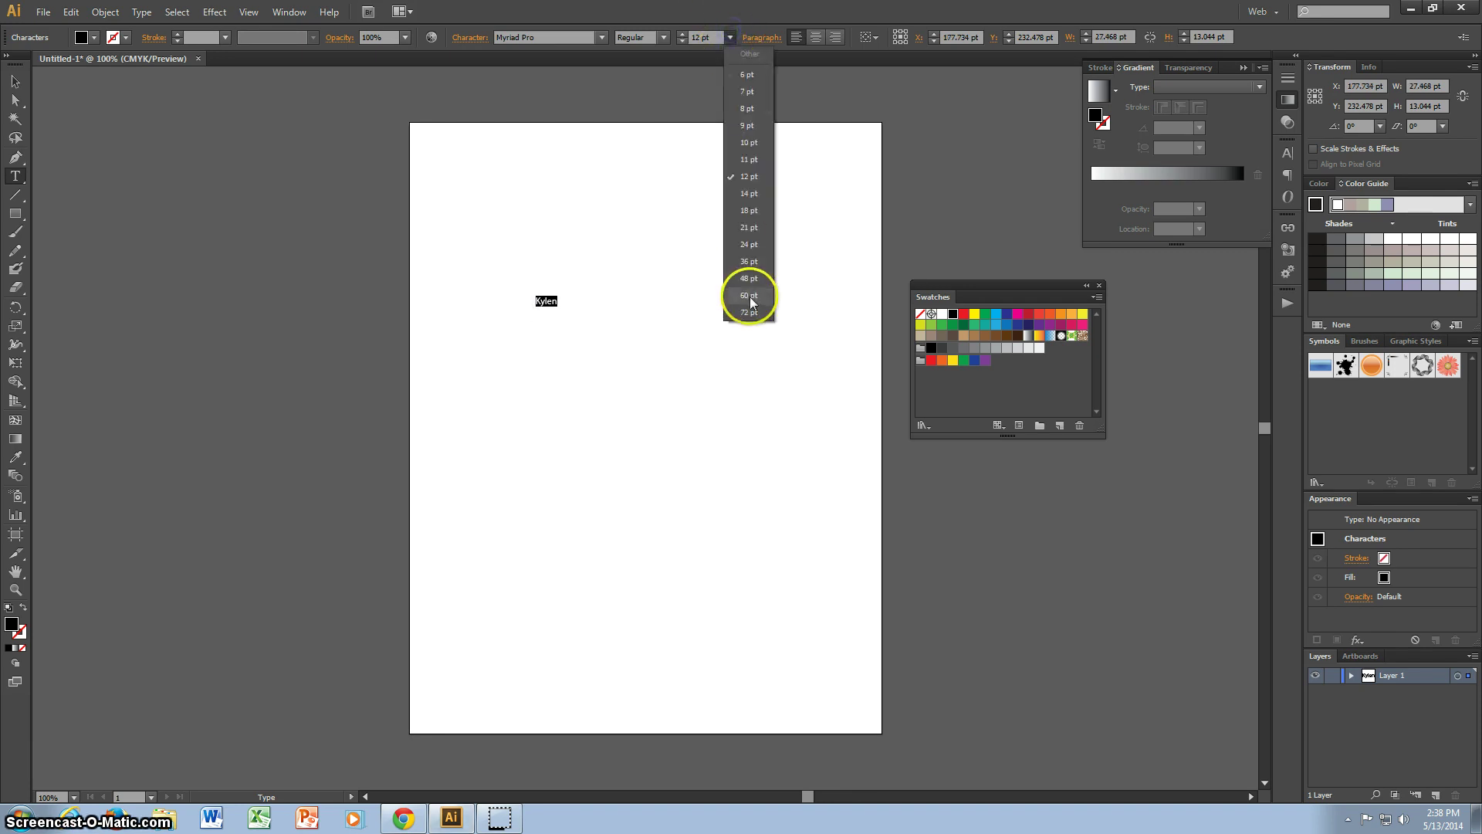
left_click(745, 290)
left_click(663, 305)
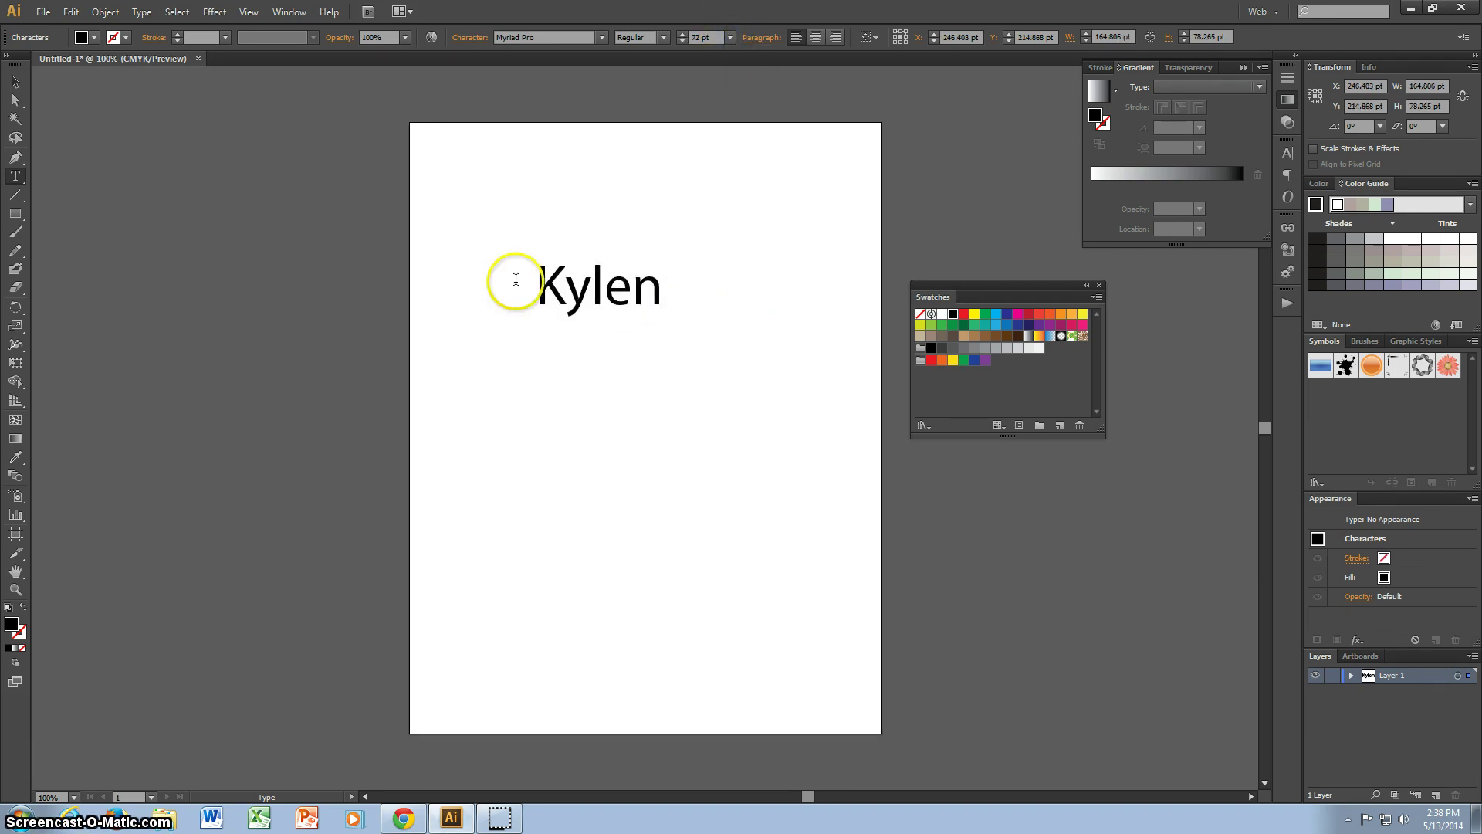
left_click_drag(662, 290, 545, 298)
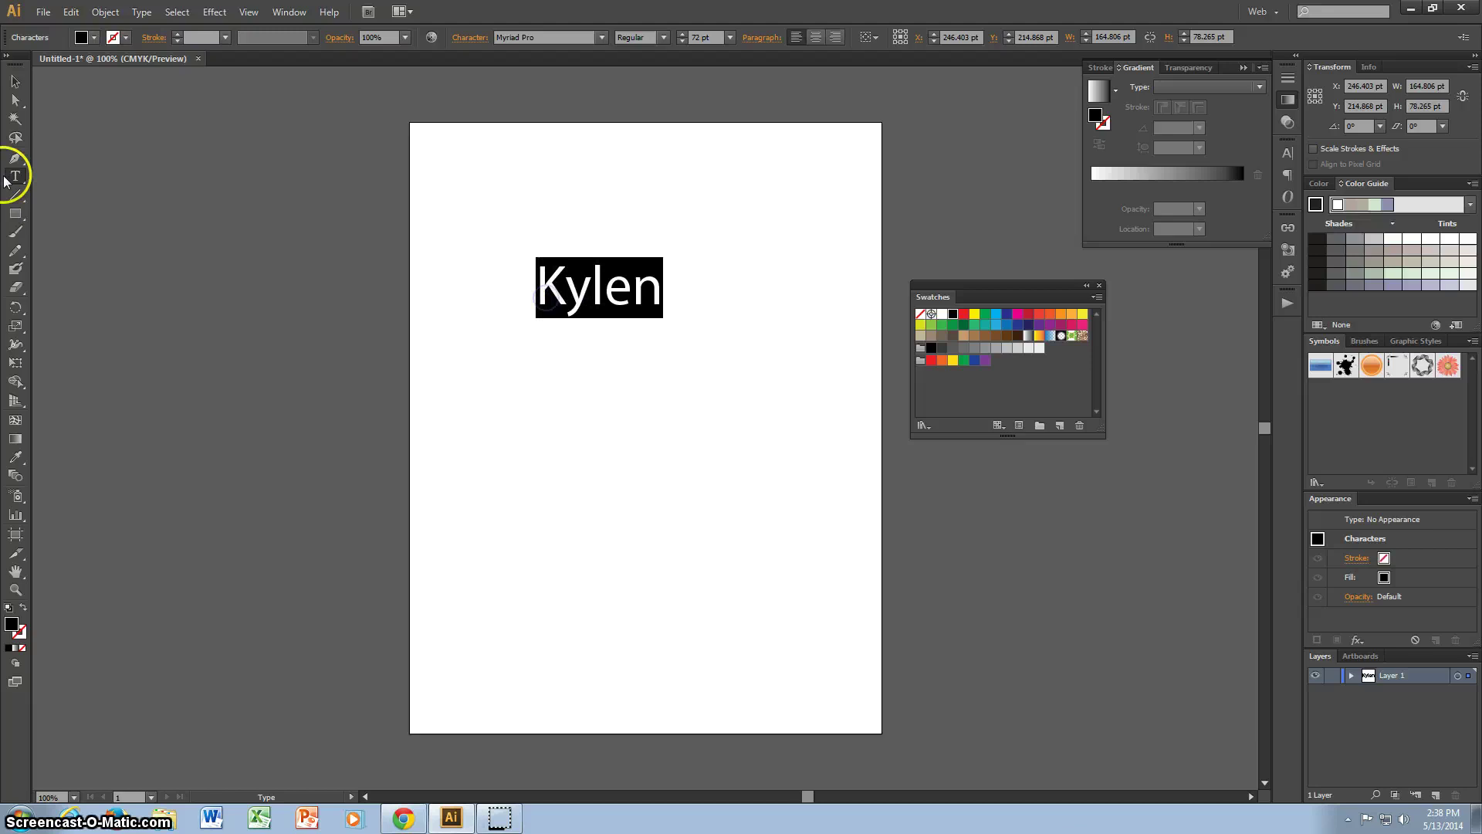
- Convert the Kylen text to outlines with the right-click Create Outlines command
left_click(16, 102)
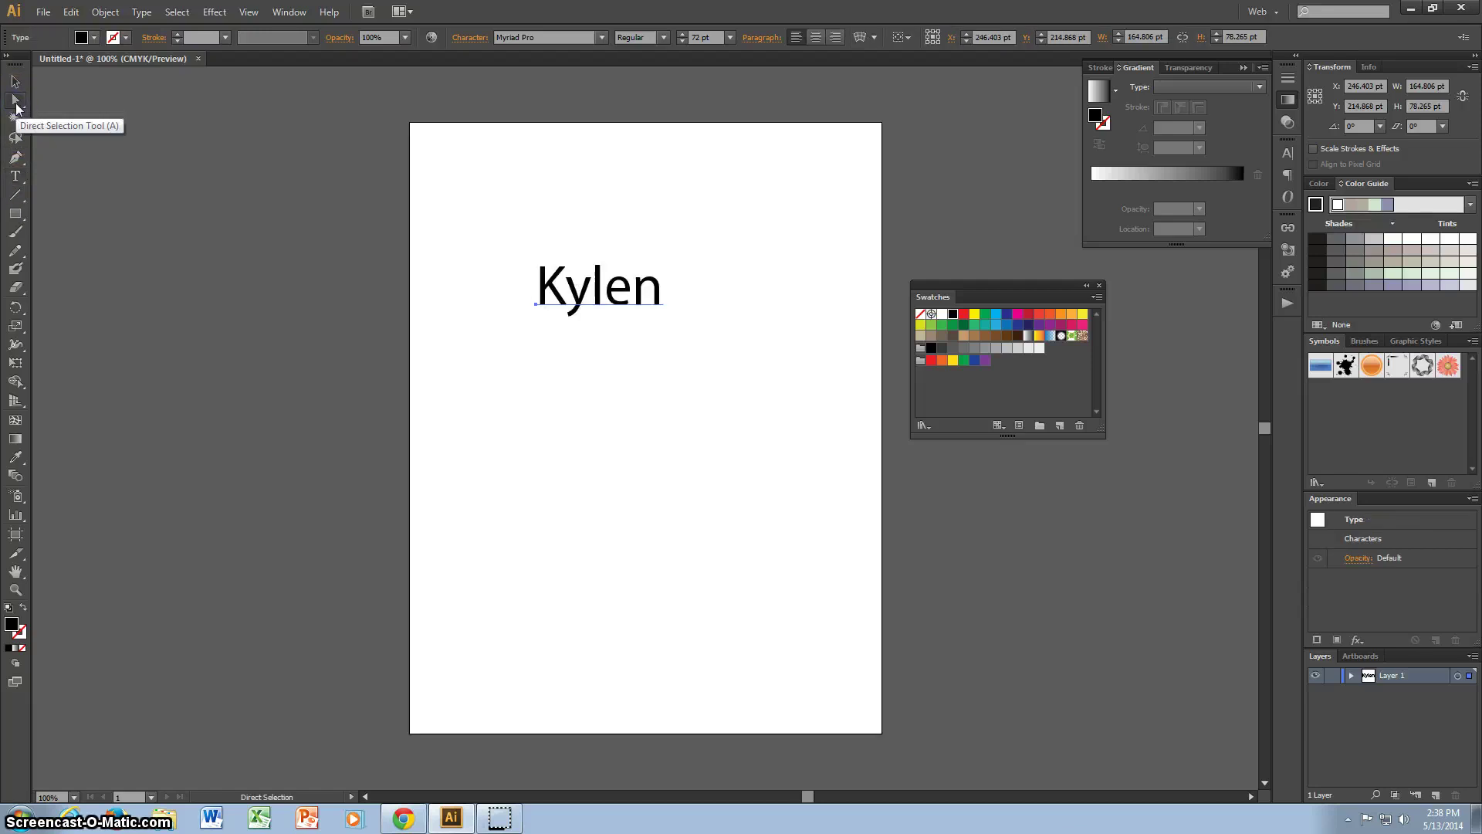
left_click(646, 308)
right_click(610, 278)
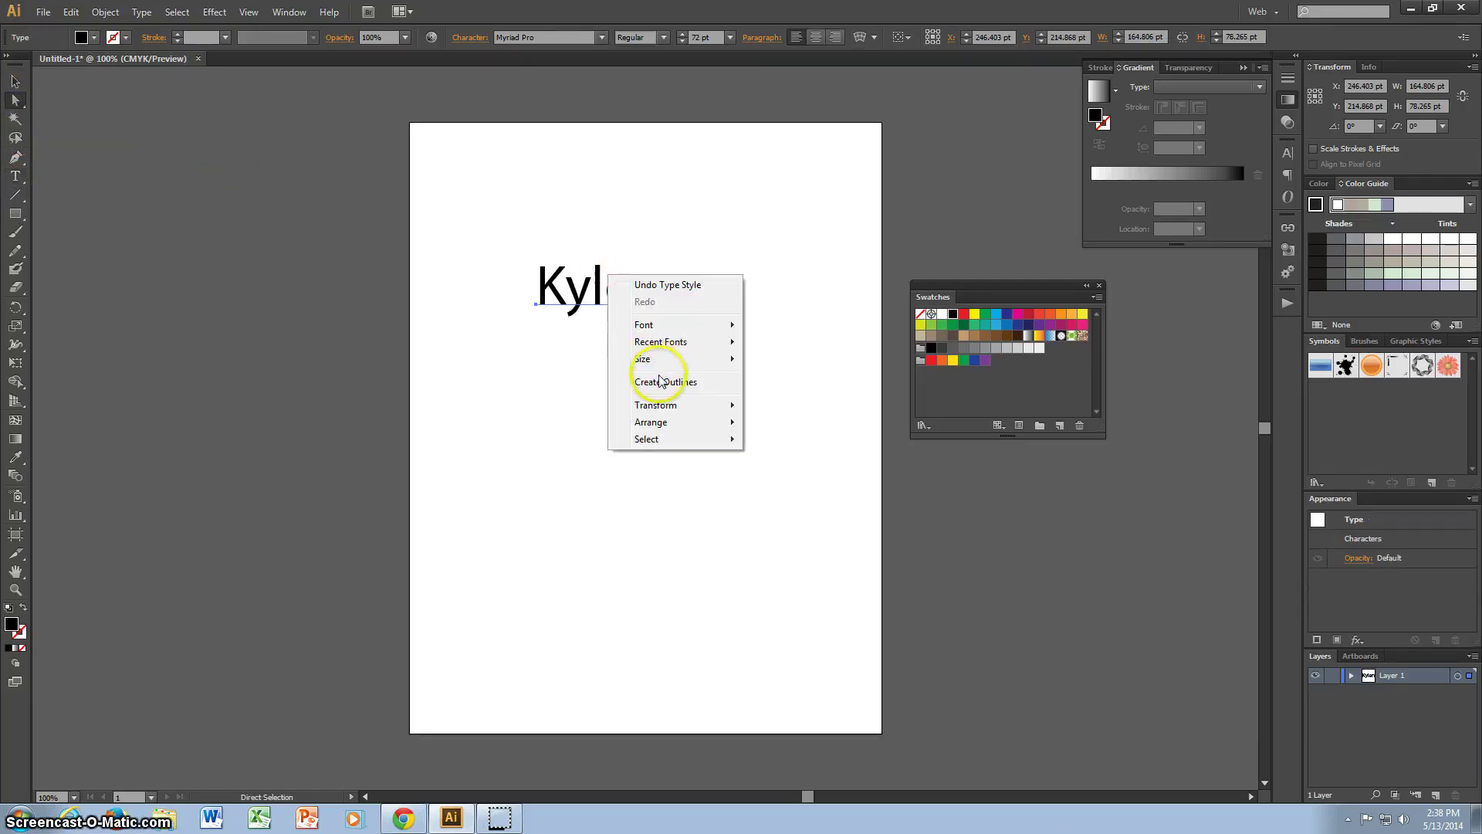
left_click(662, 381)
- Marquee-select the whole outlined Kylen group
left_click(673, 282)
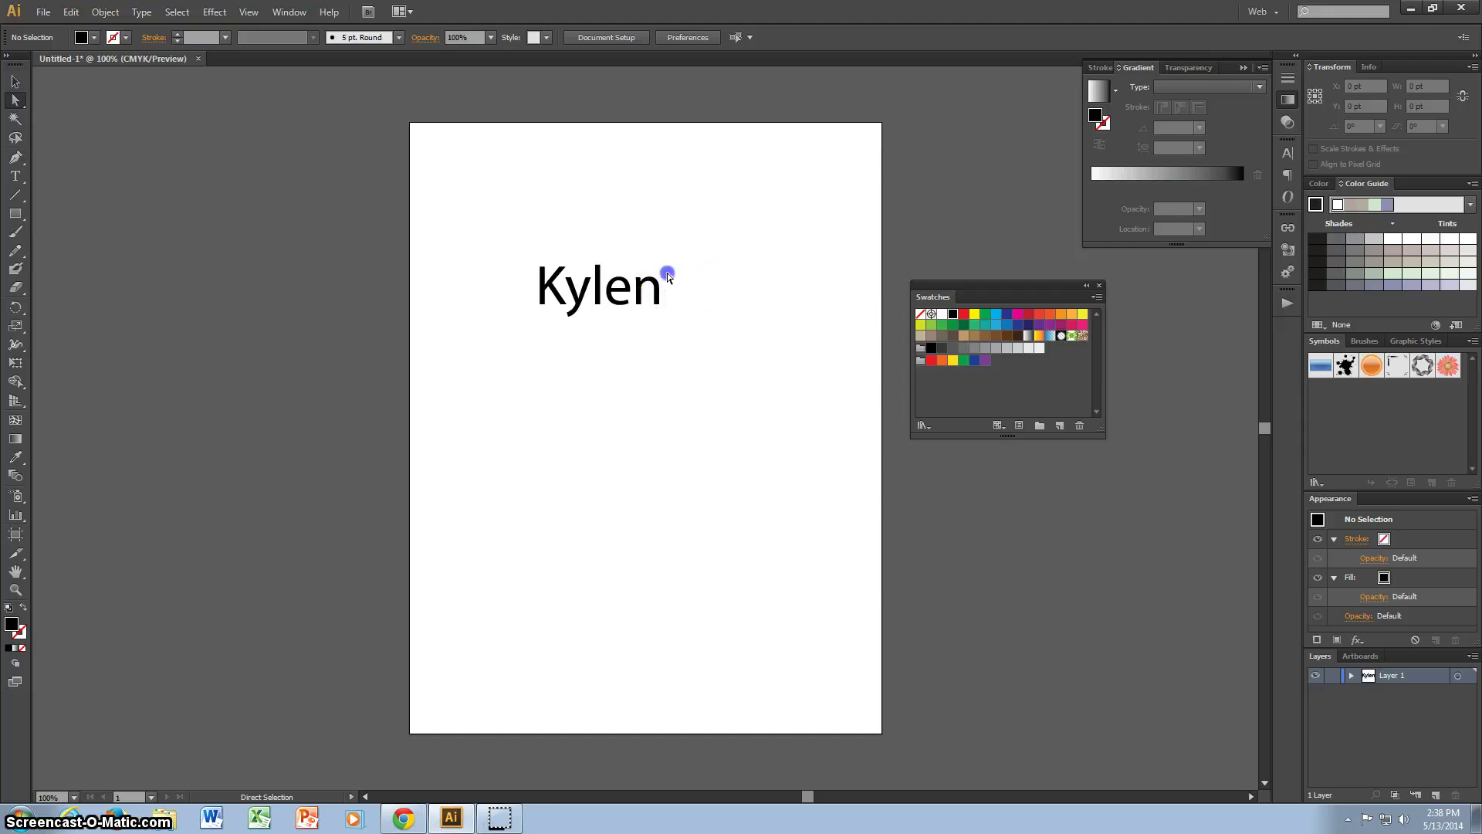
left_click(579, 303)
left_click(781, 285)
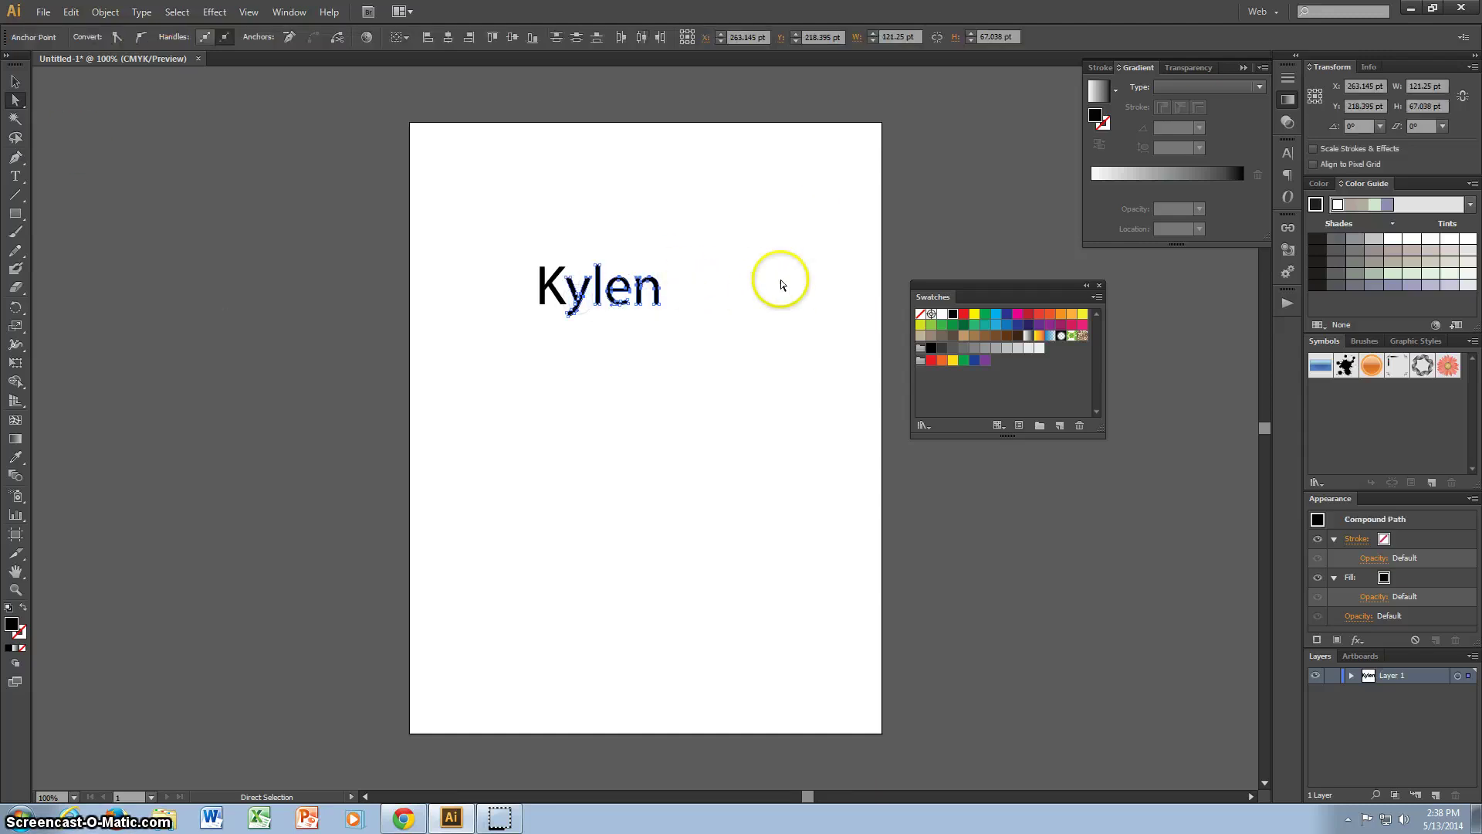
left_click_drag(748, 248, 540, 322)
left_click(214, 11)
mouse_move(232, 100)
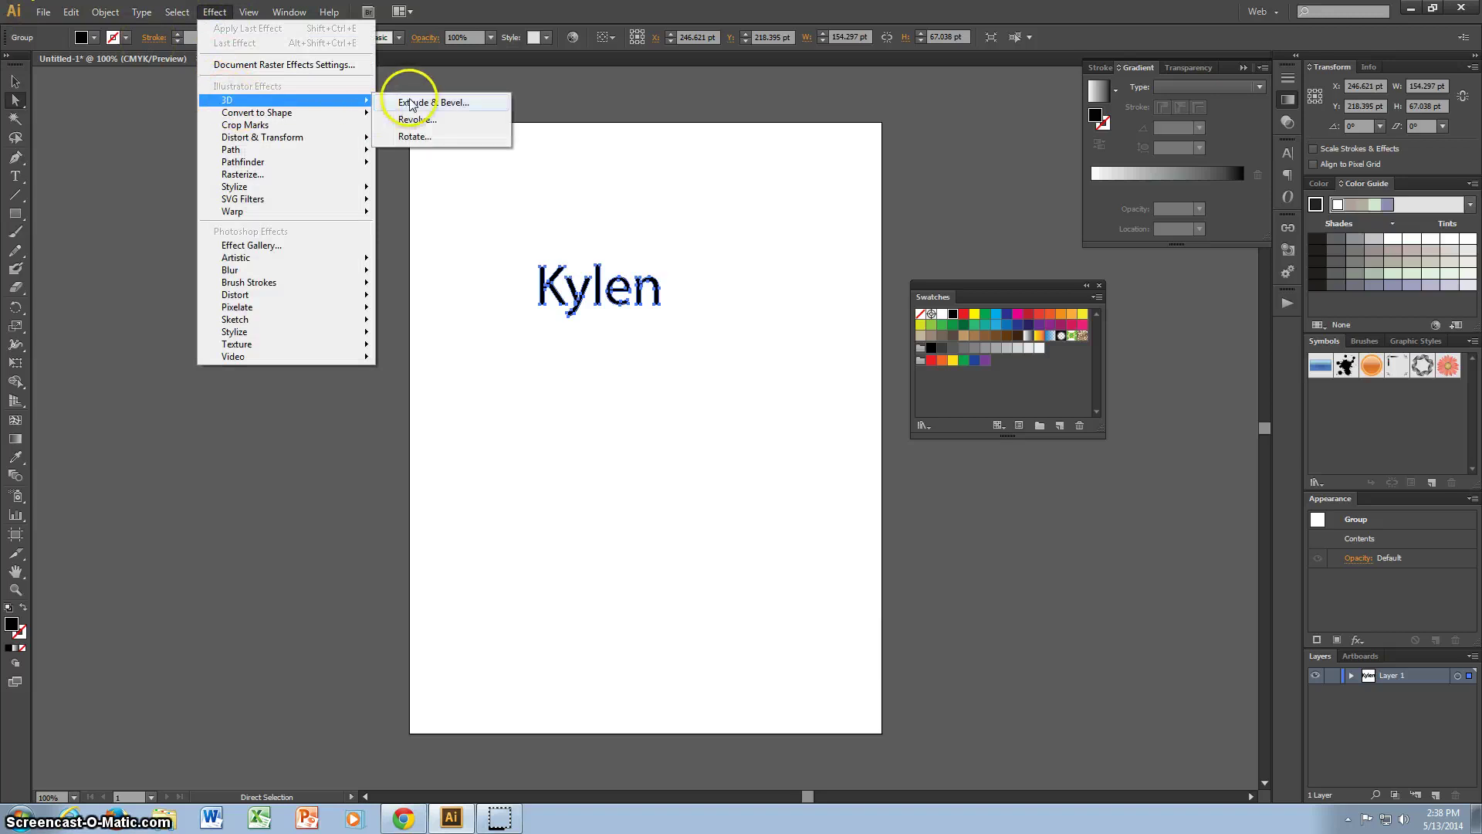
- Apply 3D Extrude & Bevel to Kylen with a slightly tilted custom rotation
left_click(408, 102)
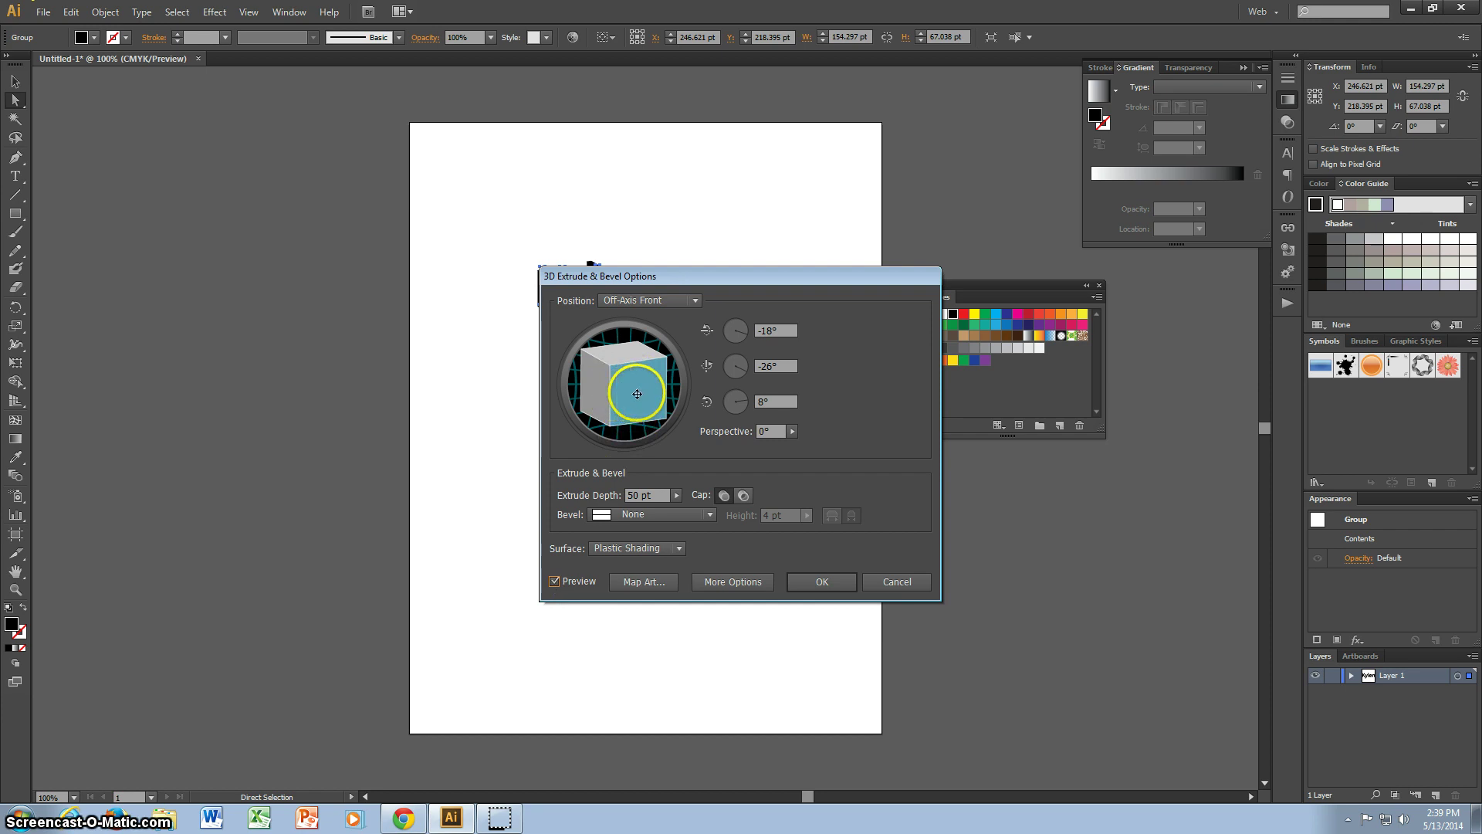
left_click_drag(637, 393, 631, 382)
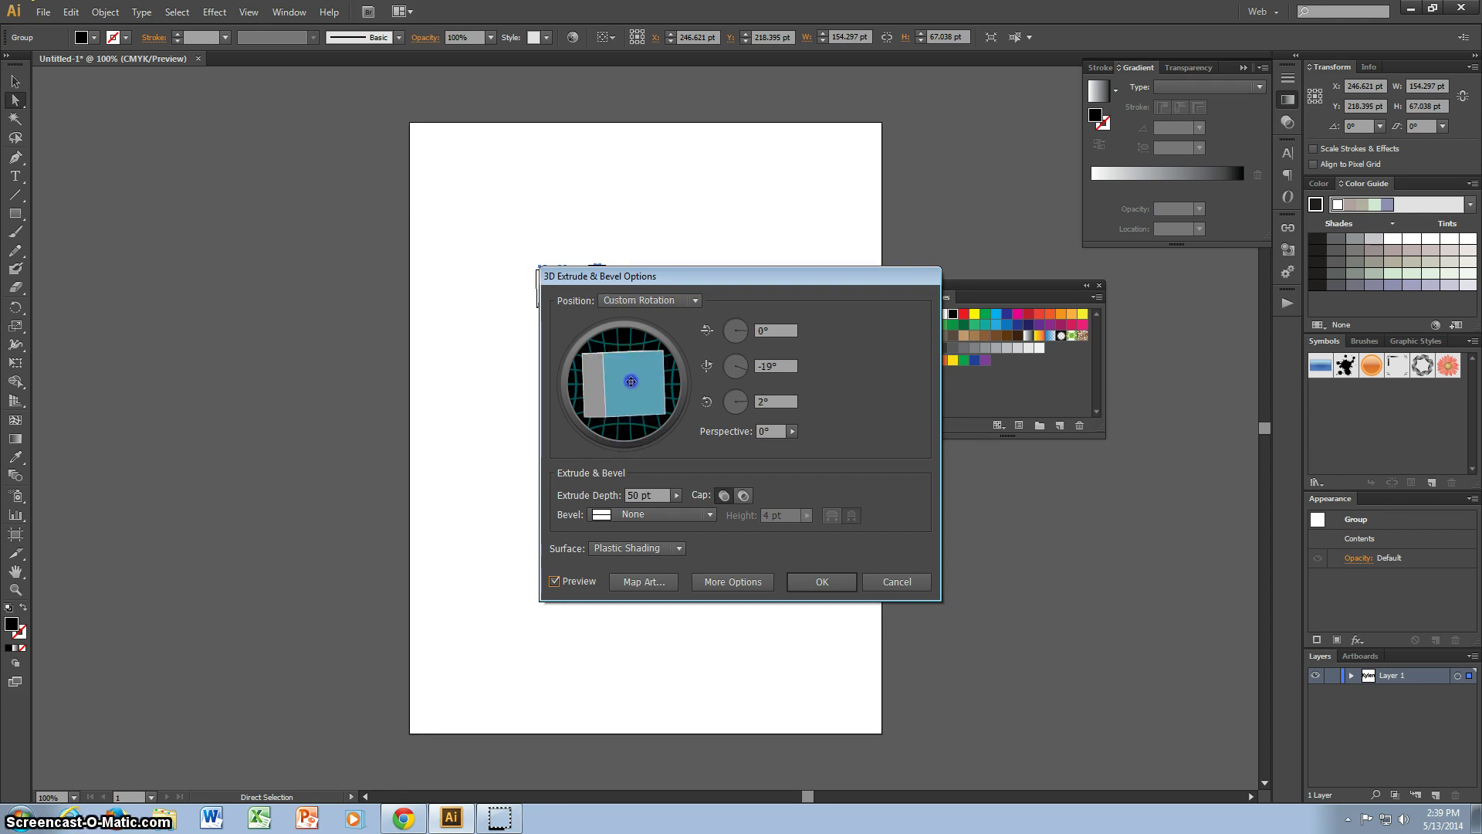
left_click(827, 588)
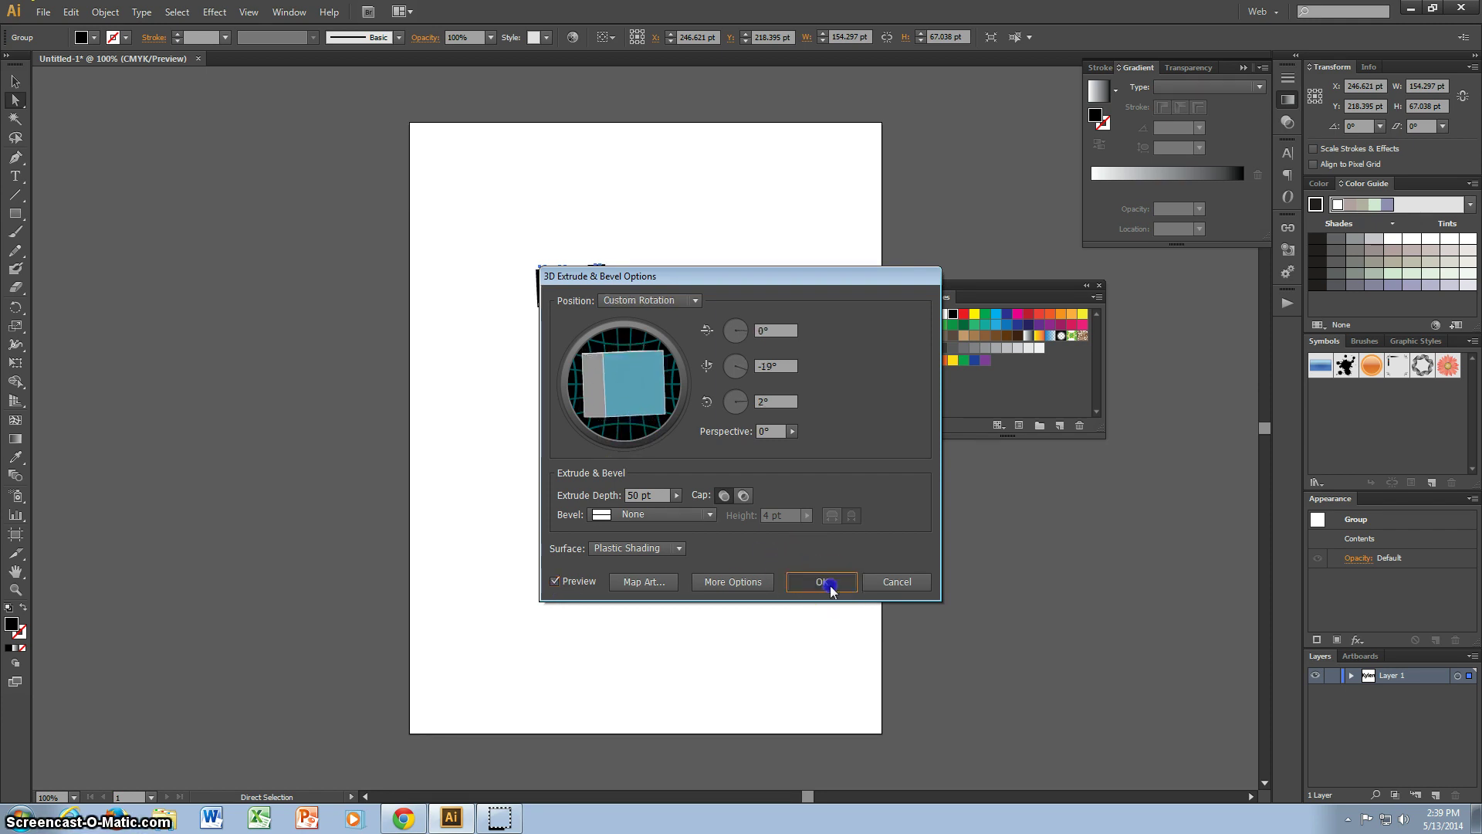
left_click(589, 383)
left_click(706, 293)
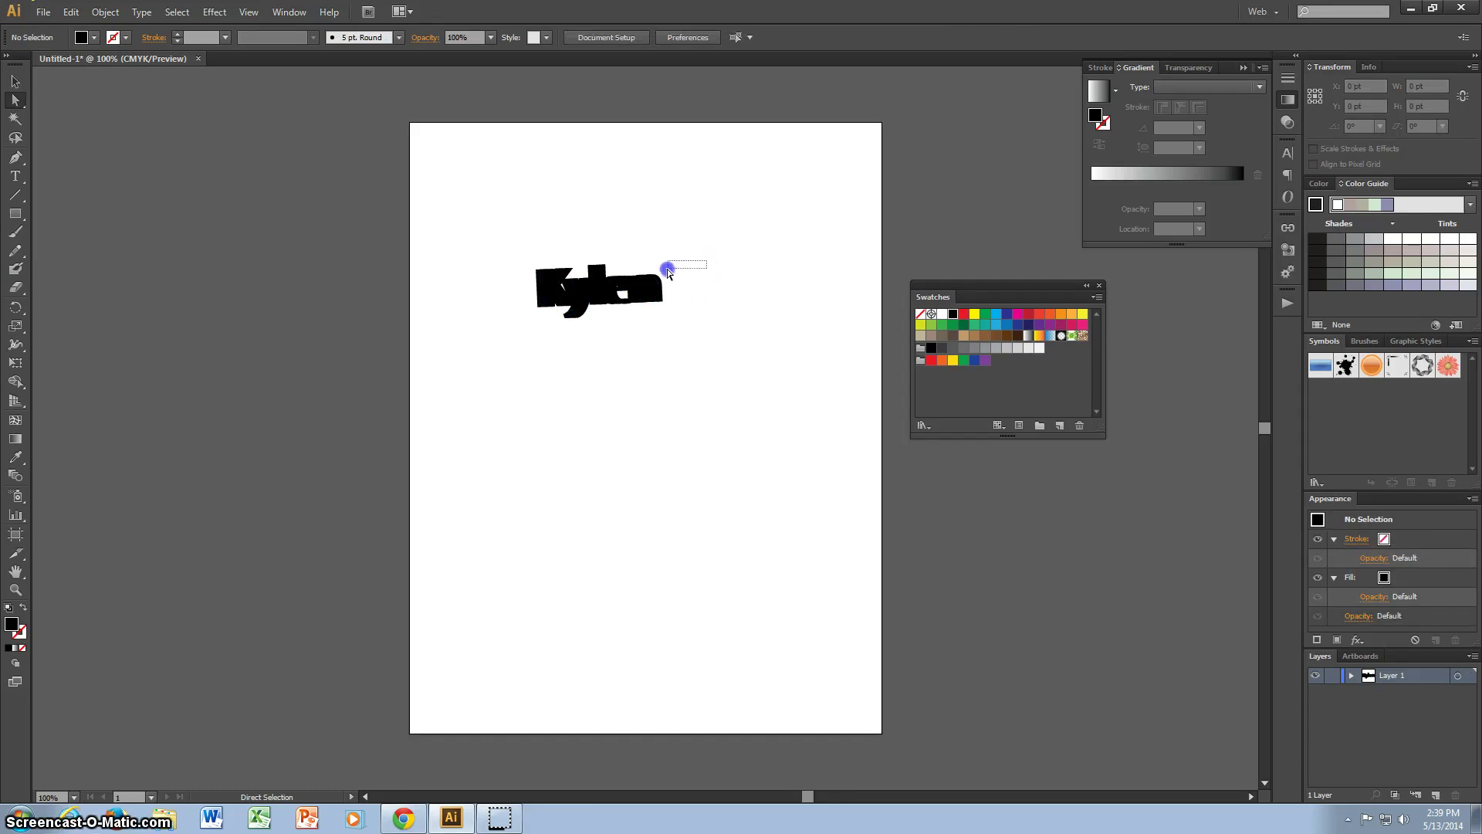
- Fill the selected 3D Kylen with a pink swatch, then deselect it
left_click_drag(623, 297, 530, 314)
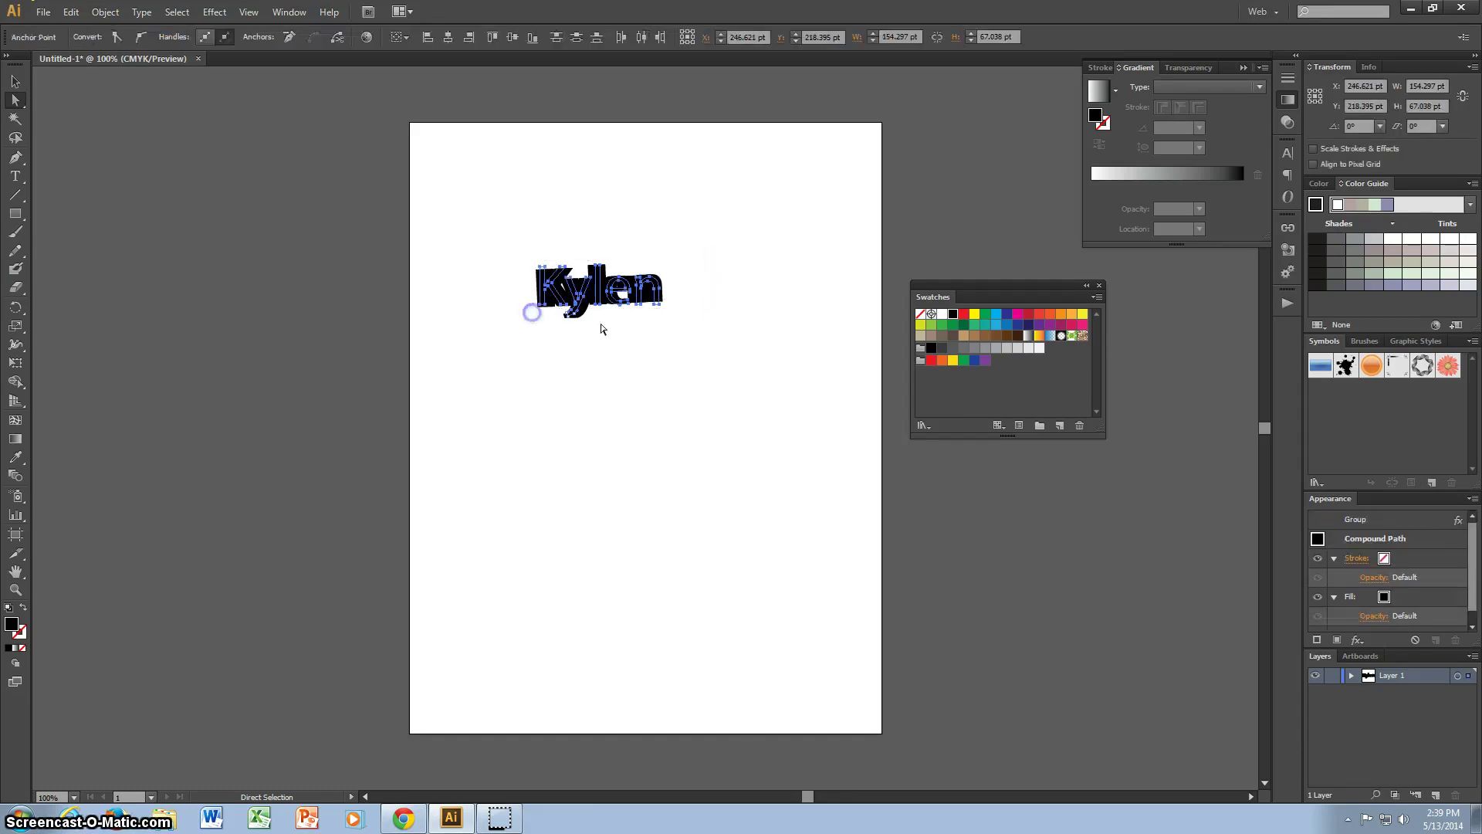
left_click(1083, 328)
left_click(767, 323)
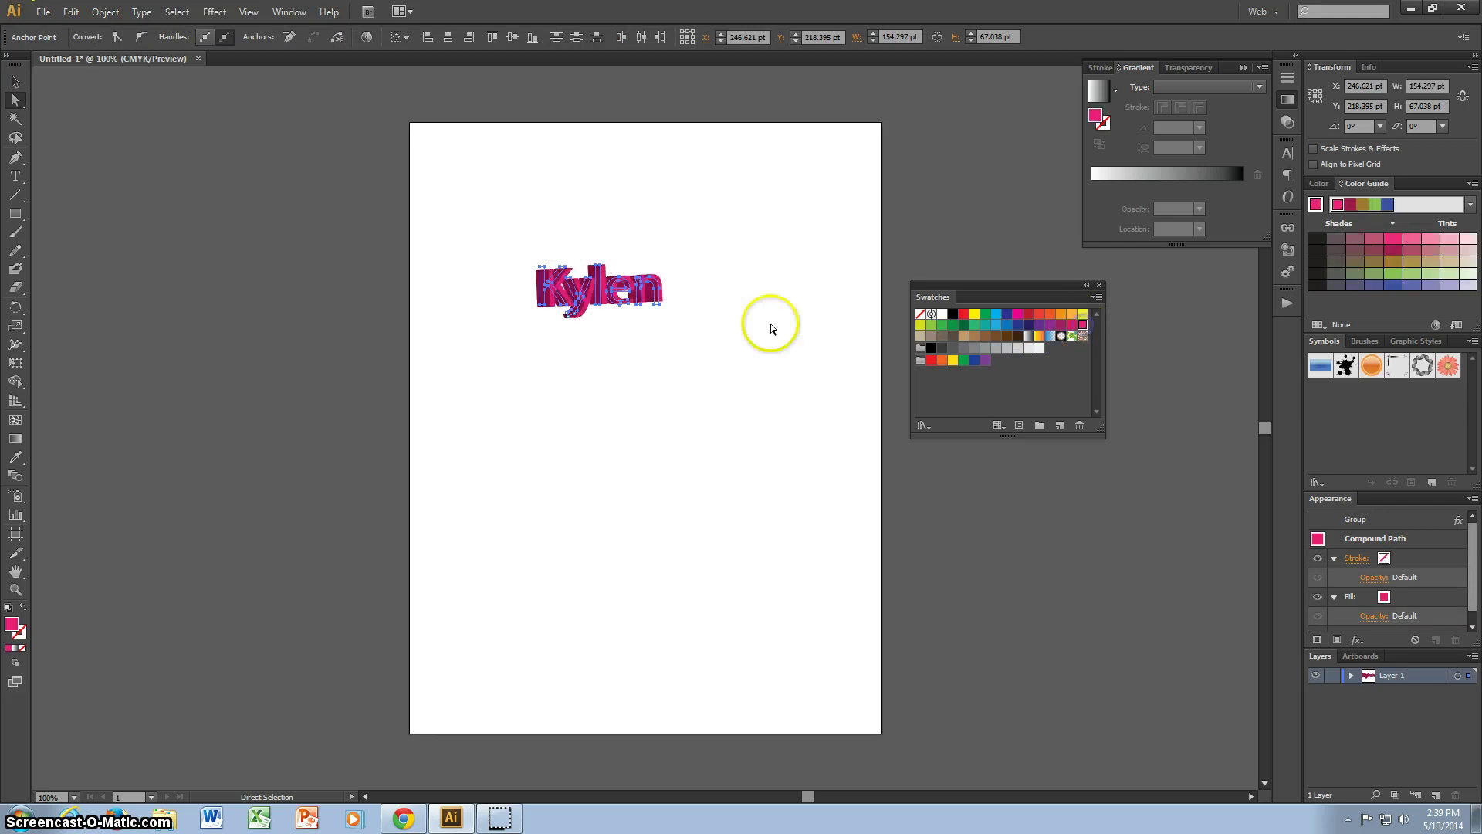
left_click(707, 289)
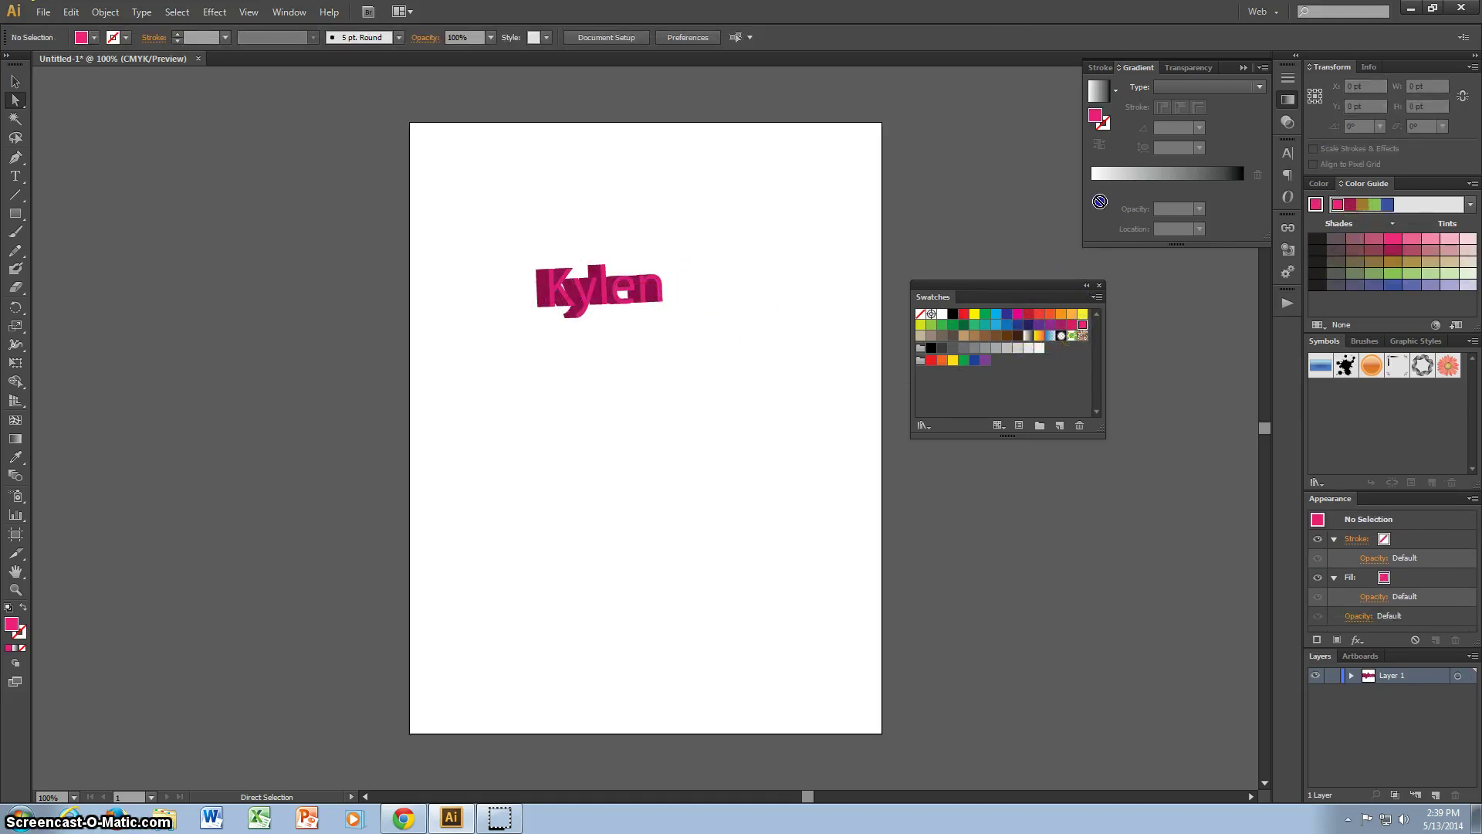
- Give Kylen a linear gradient fill and add pink and white stops
left_click(1113, 174)
mouse_move(1023, 344)
left_mouse_down()
mouse_move(1134, 195)
mouse_move(1176, 185)
left_mouse_up()
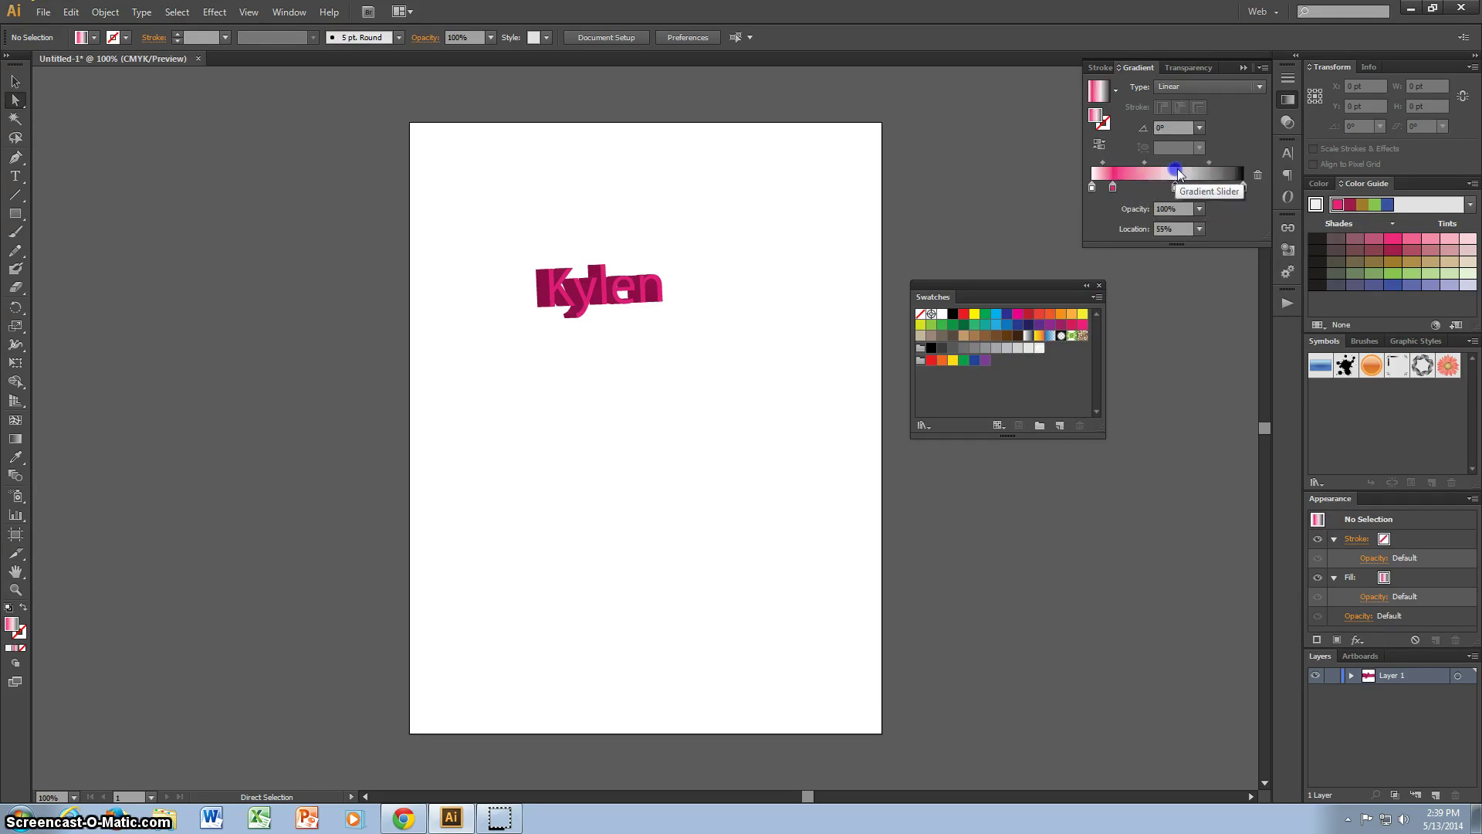
left_click_drag(695, 267, 553, 324)
left_click(1211, 174)
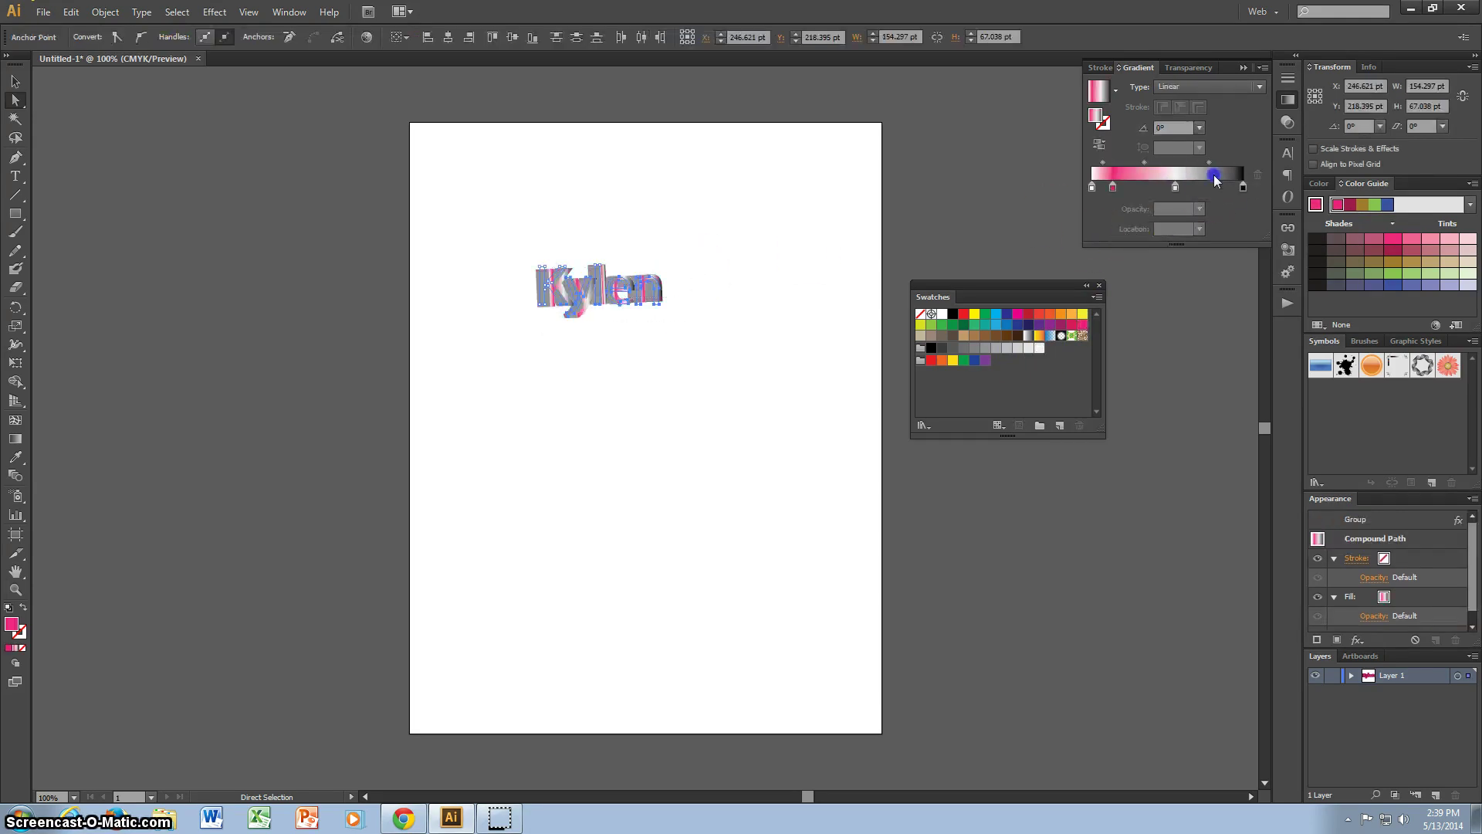
- Delete the black stop, put white at the end and pink near 60%
left_click_drag(1112, 187, 1195, 187)
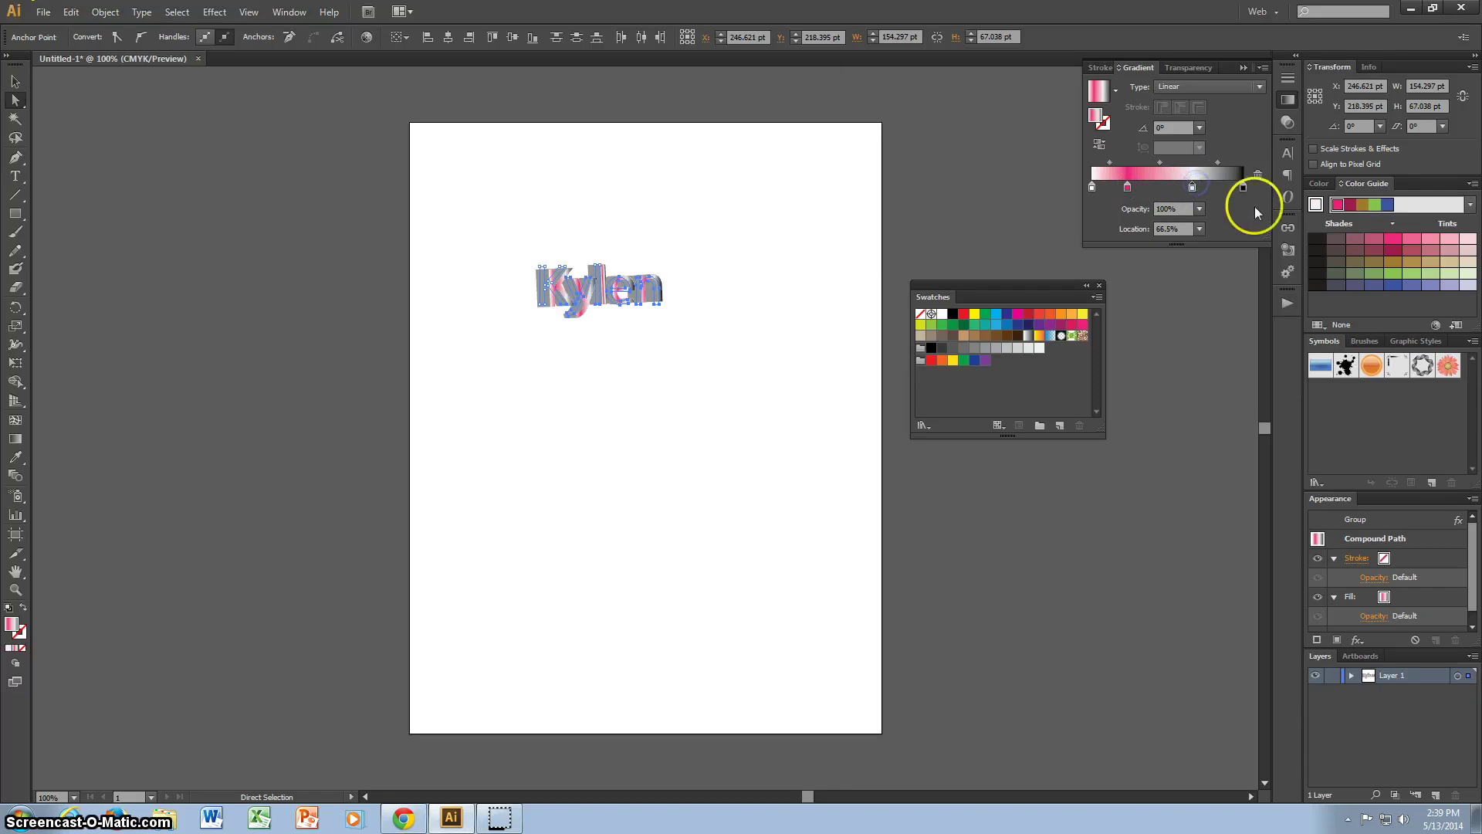
left_click(1242, 186)
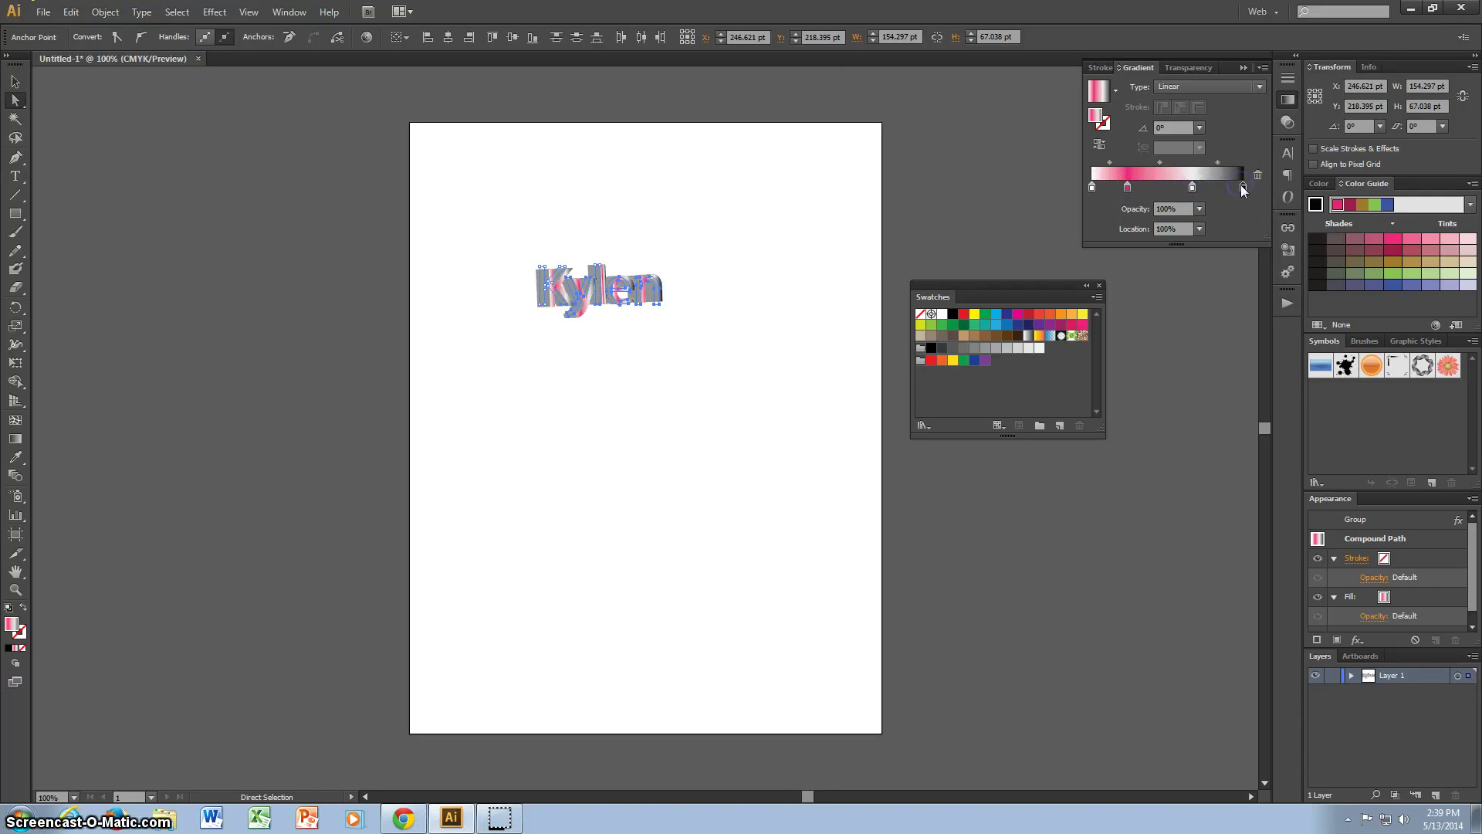
left_click(1259, 172)
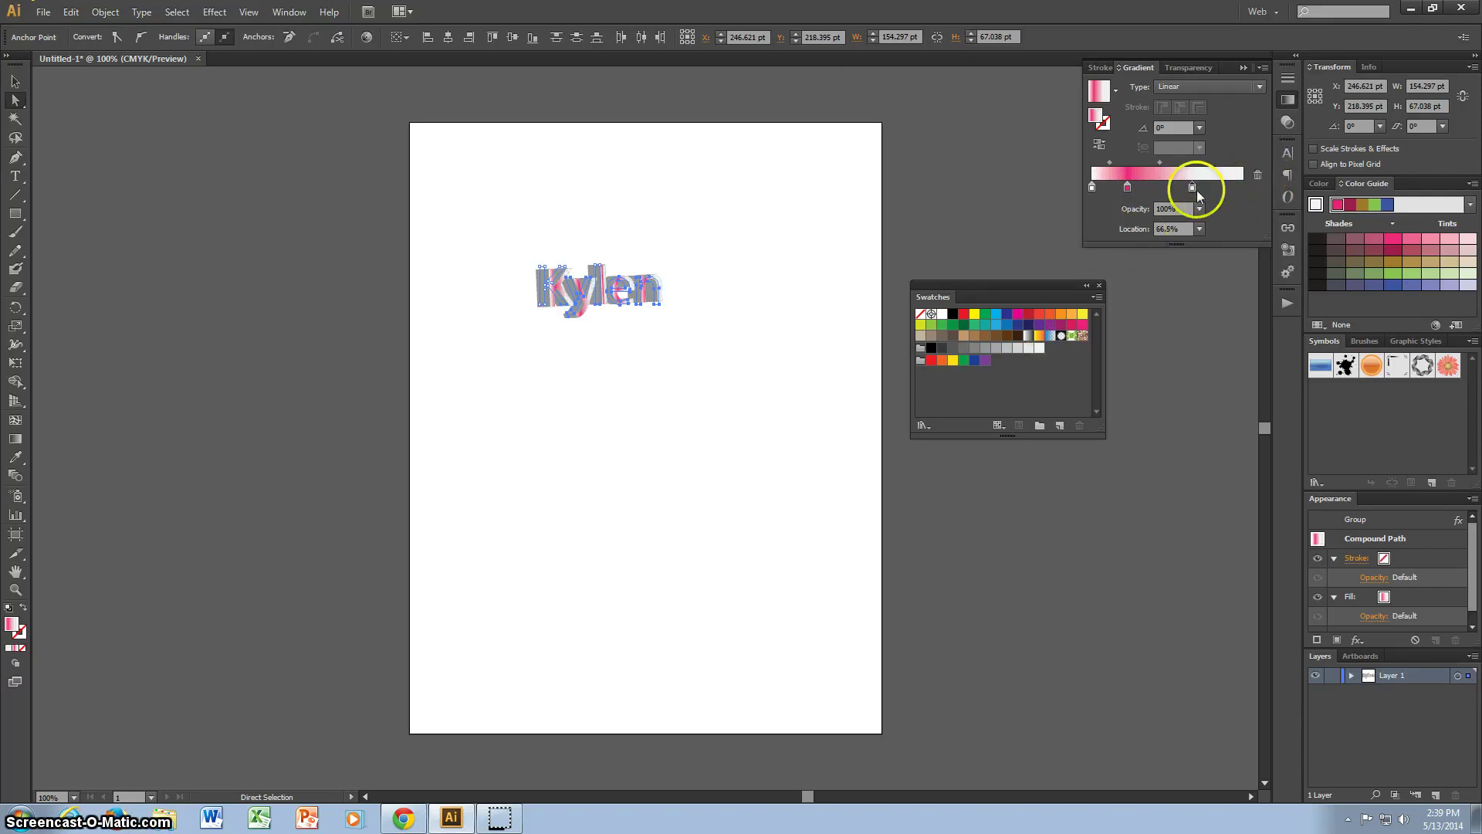
left_click_drag(1195, 188, 1226, 186)
left_click_drag(1129, 187, 1182, 187)
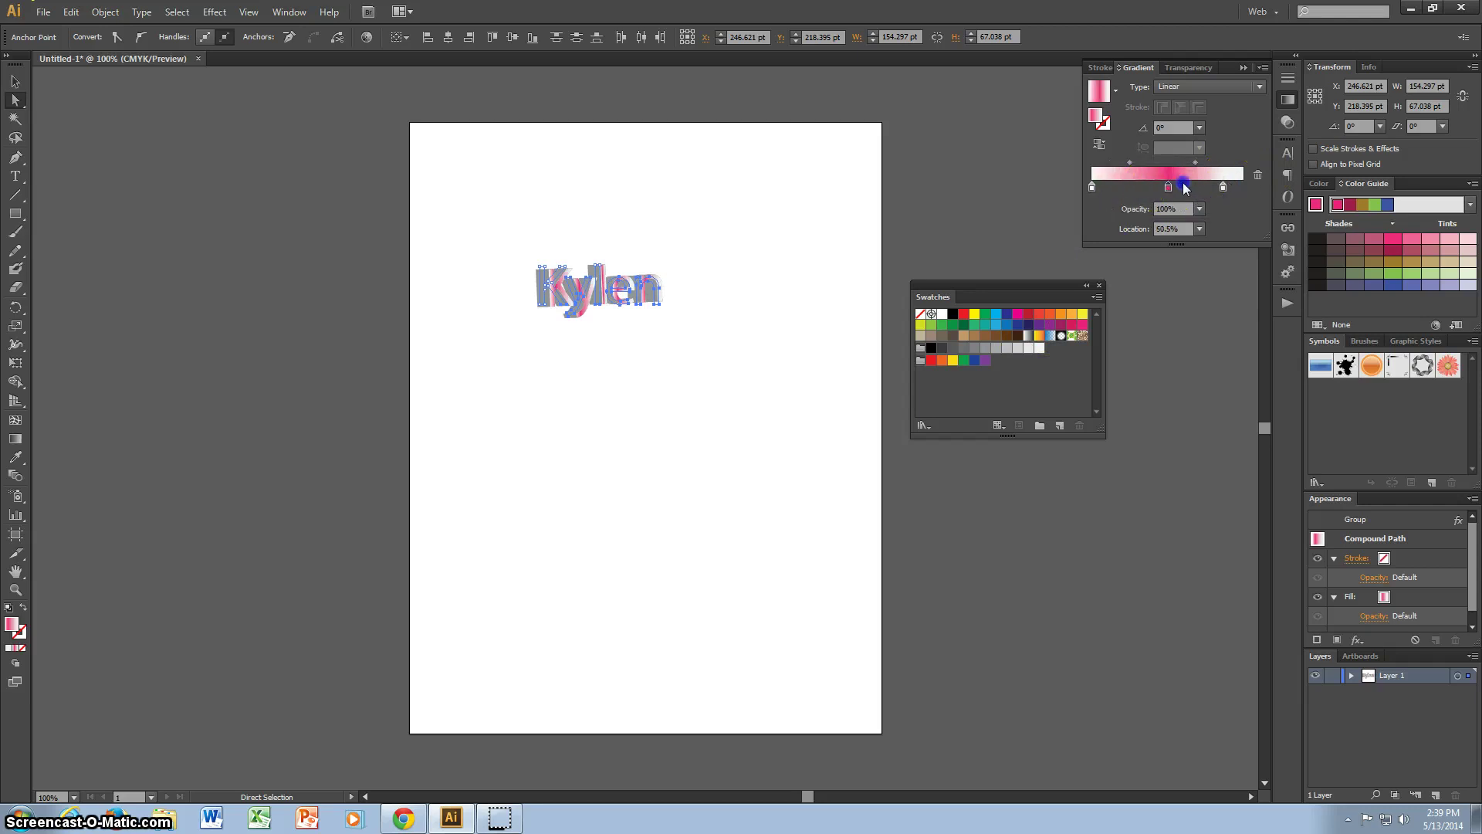
left_click(830, 275)
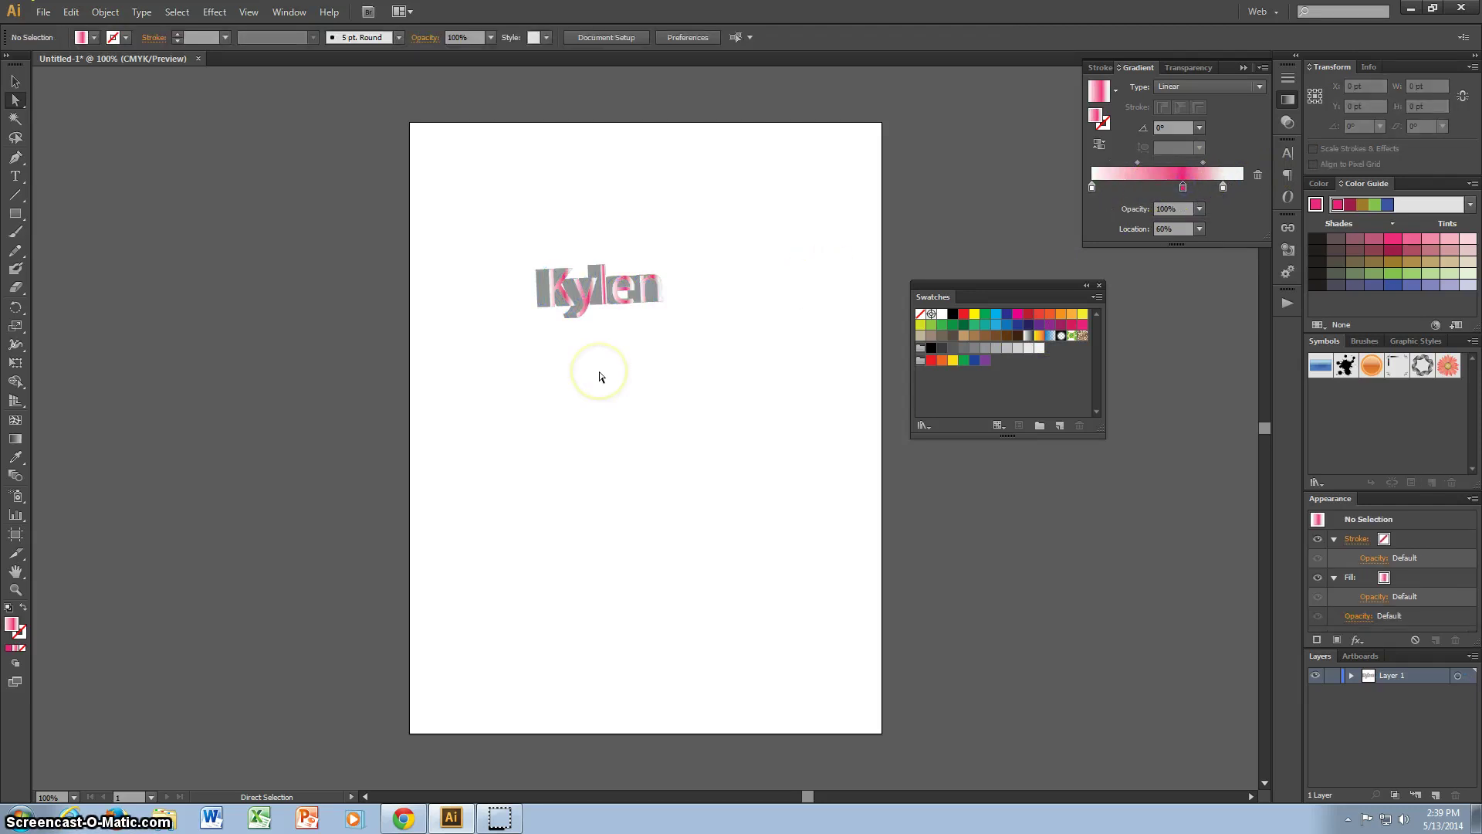